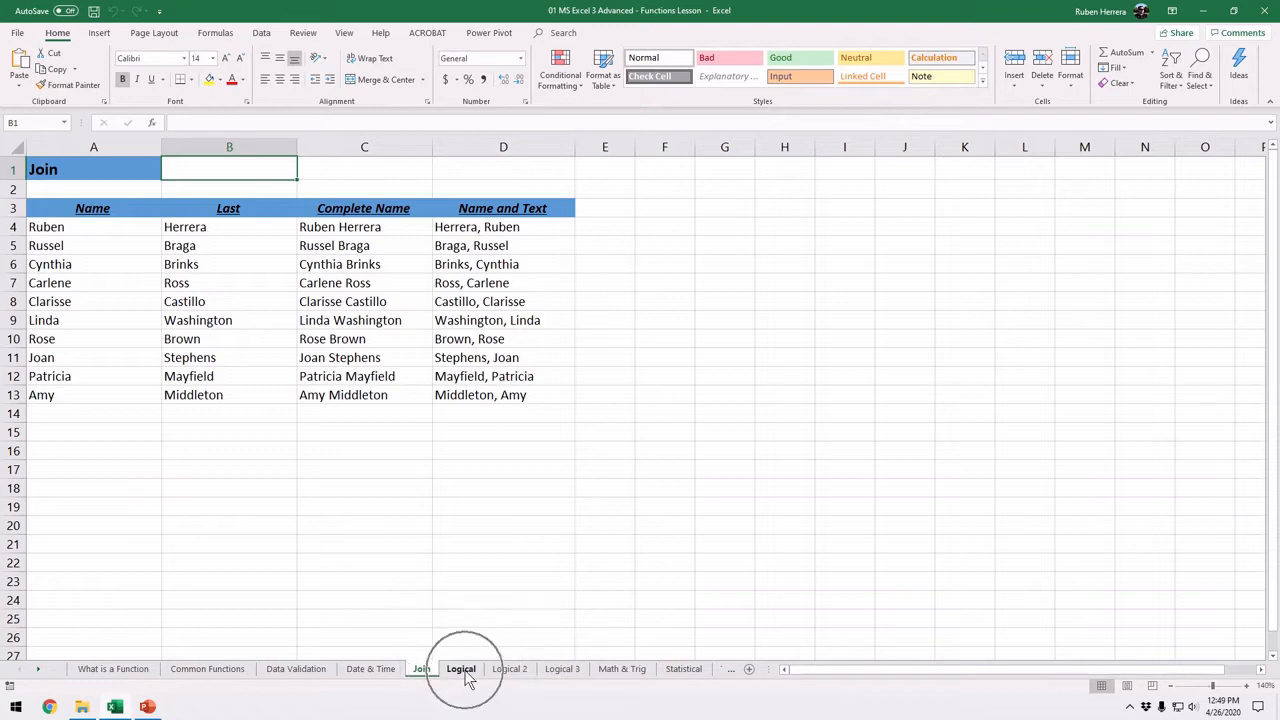
- Open the Logical worksheet and enlarge its view to 140%
{"action": "left_click", "coordinate": [463, 670]}
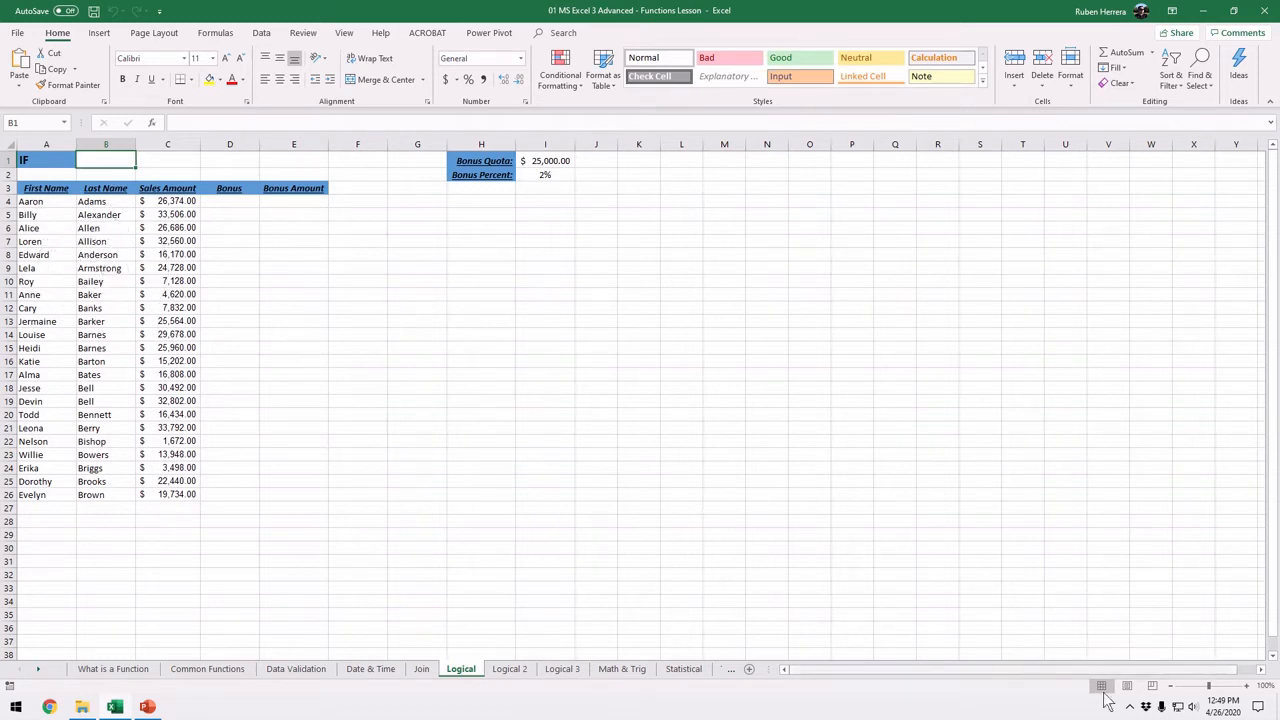
{"action": "left_click", "coordinate": [1247, 686]}
{"action": "left_click", "coordinate": [1247, 686]}
{"action": "left_click", "coordinate": [1247, 686]}
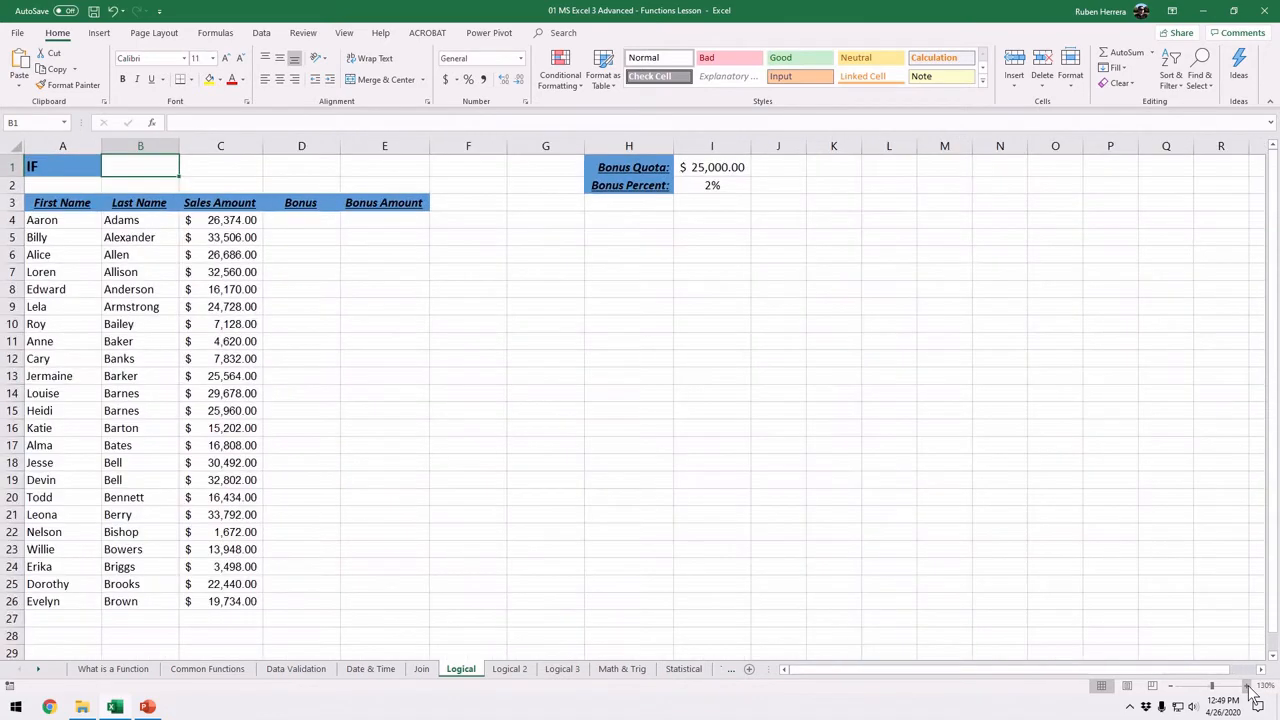
{"action": "left_click", "coordinate": [1247, 686]}
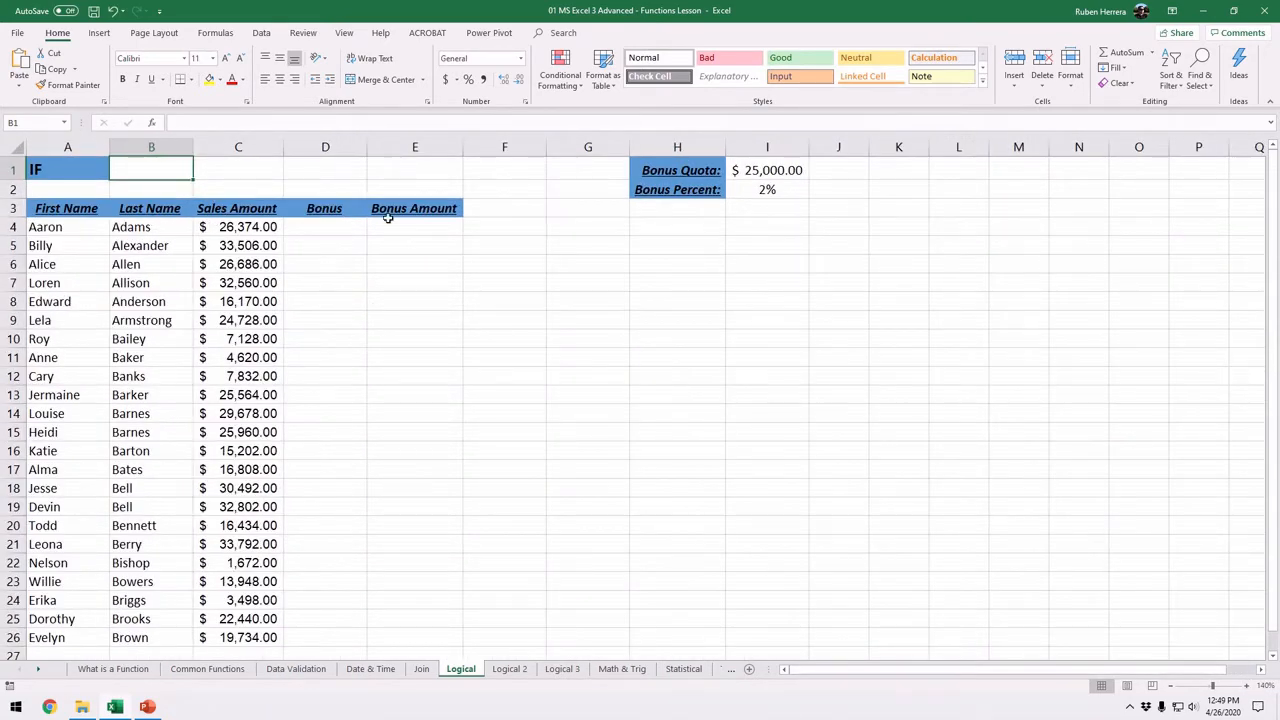
{"action": "key", "text": "ctrl"}
{"action": "key", "text": "ctrl"}
{"action": "key", "text": "ctrl"}
{"action": "left_click_drag", "start_coordinate": [314, 226], "coordinate": [297, 489]}
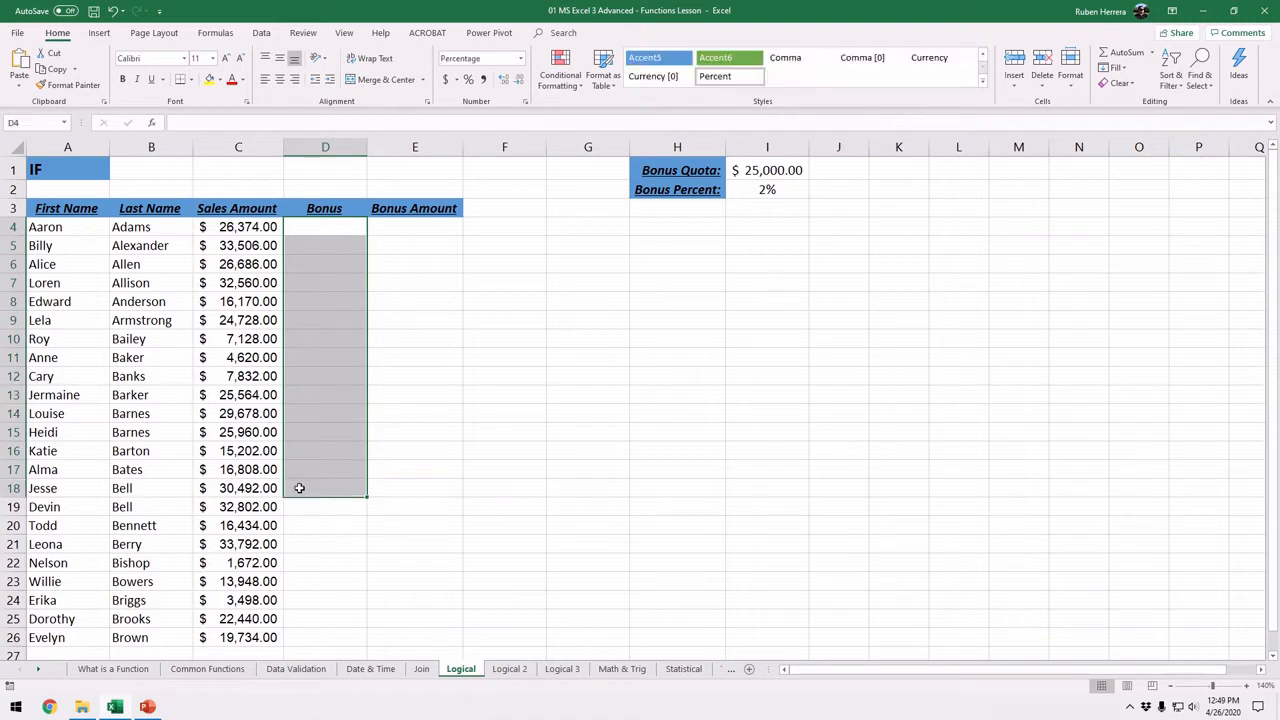
{"action": "left_click_drag", "start_coordinate": [328, 226], "coordinate": [296, 470]}
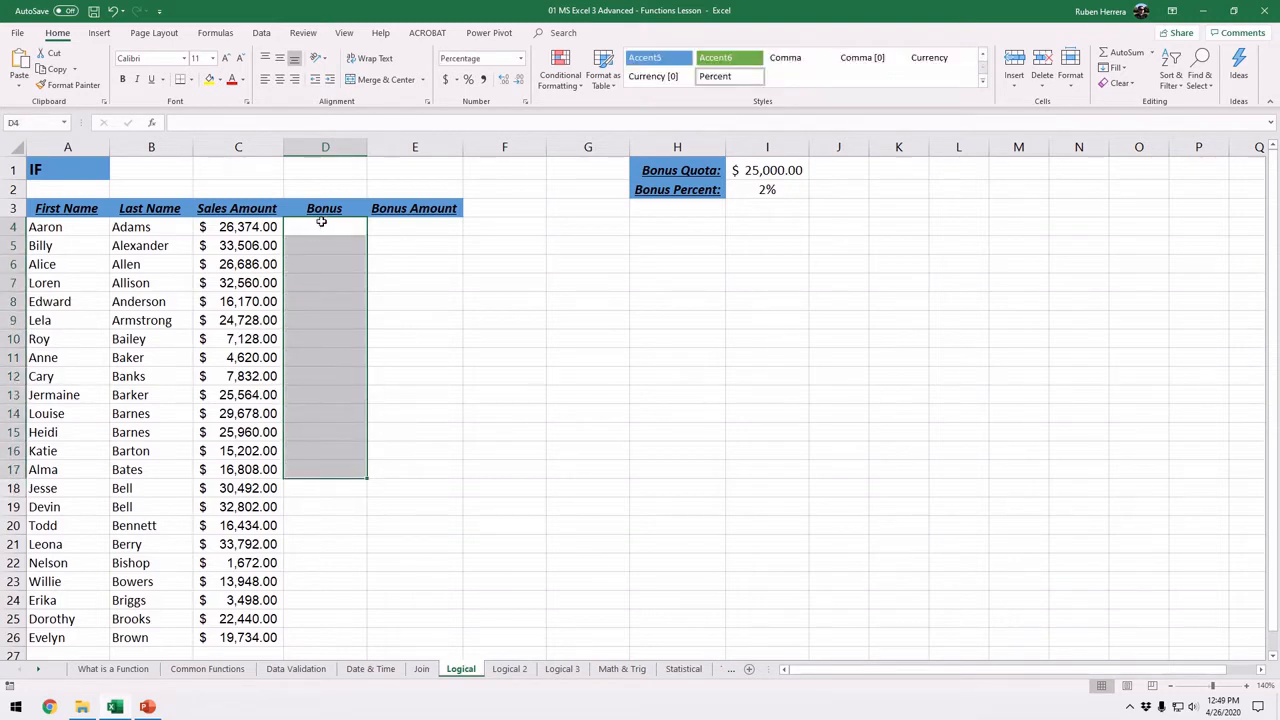
{"action": "left_click_drag", "start_coordinate": [322, 226], "coordinate": [306, 374]}
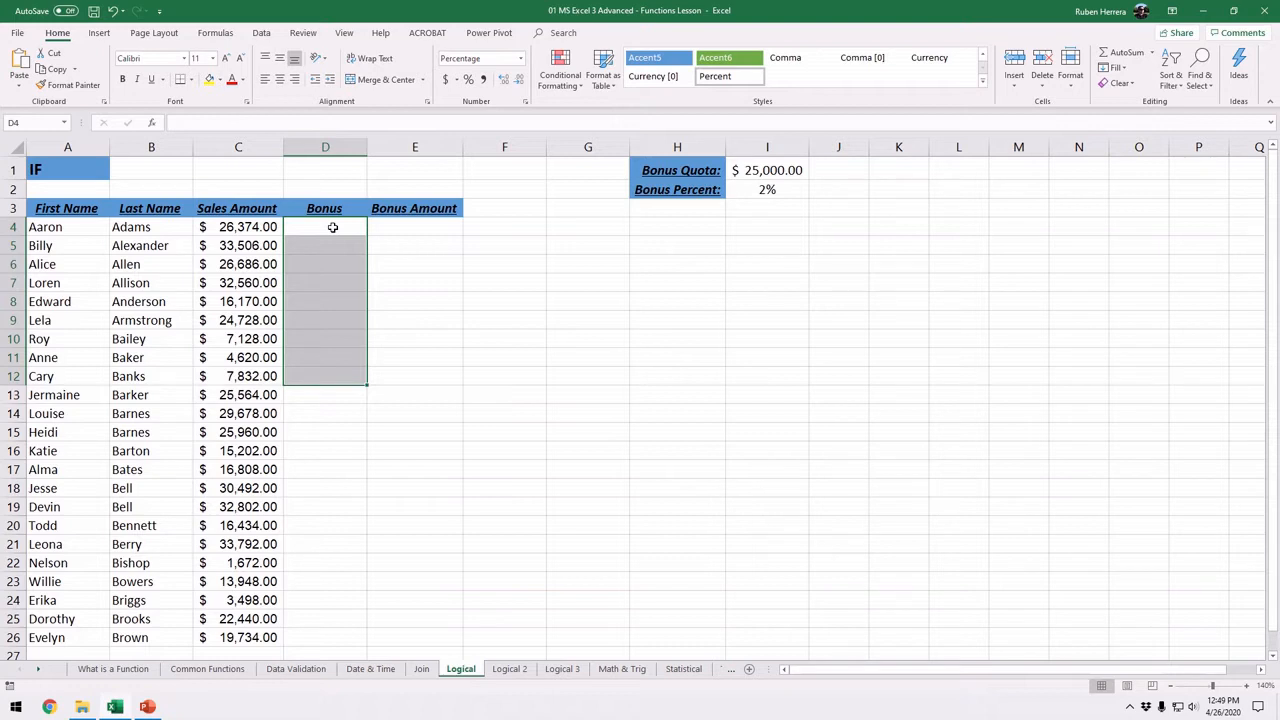
{"action": "left_click", "coordinate": [420, 227]}
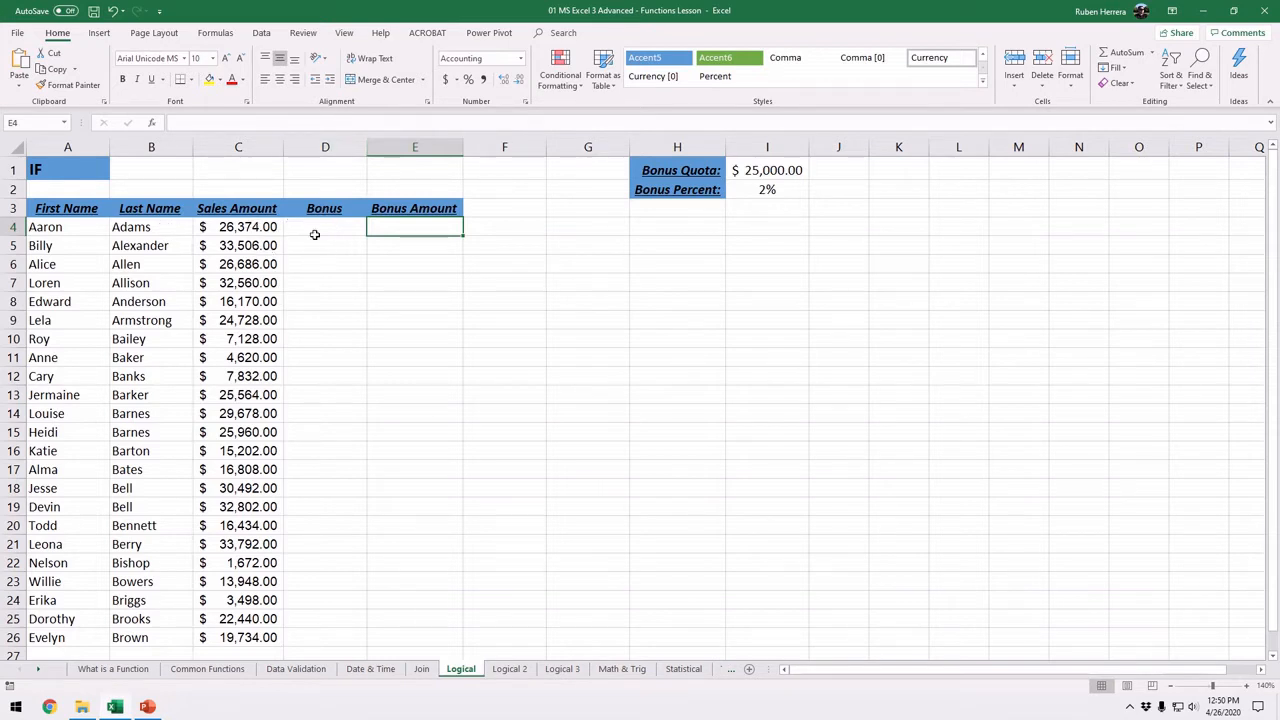
{"action": "left_click", "coordinate": [314, 231]}
{"action": "left_click", "coordinate": [324, 148]}
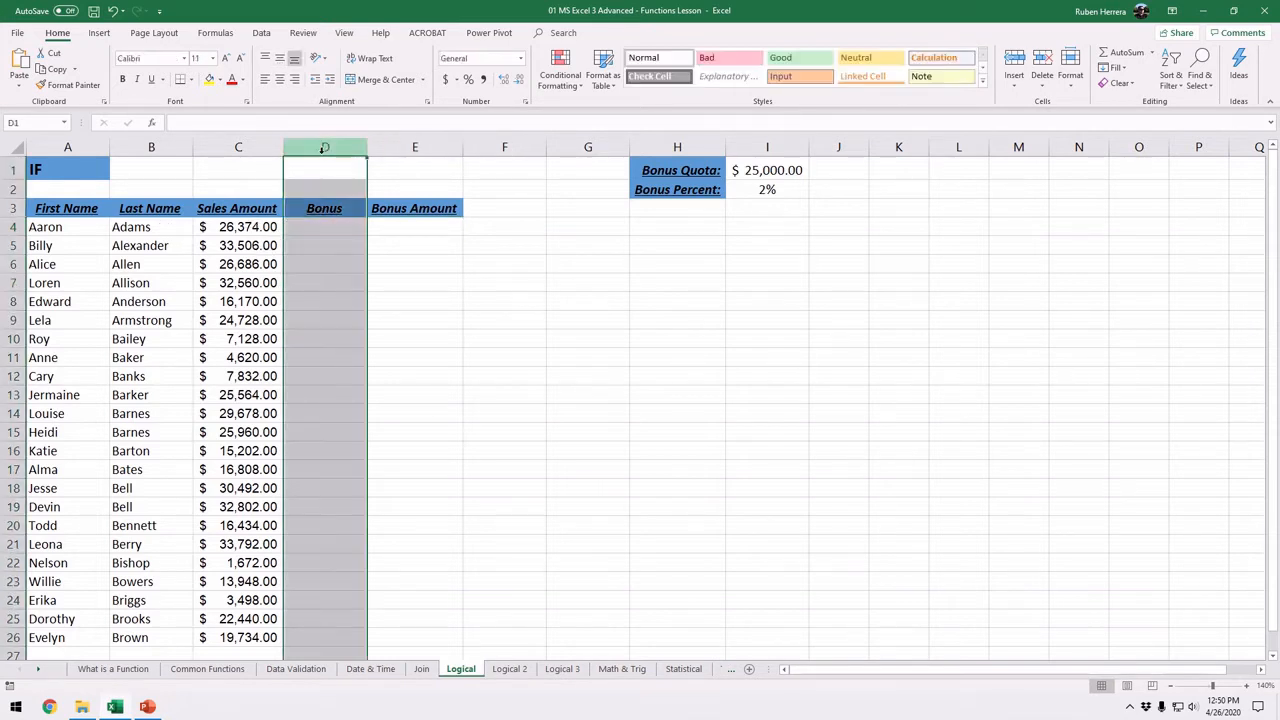
- Enter =IF(C4>=$I$1,"Yes","No") in D4 to test the sales amount against the bonus quota
{"action": "left_click", "coordinate": [318, 232]}
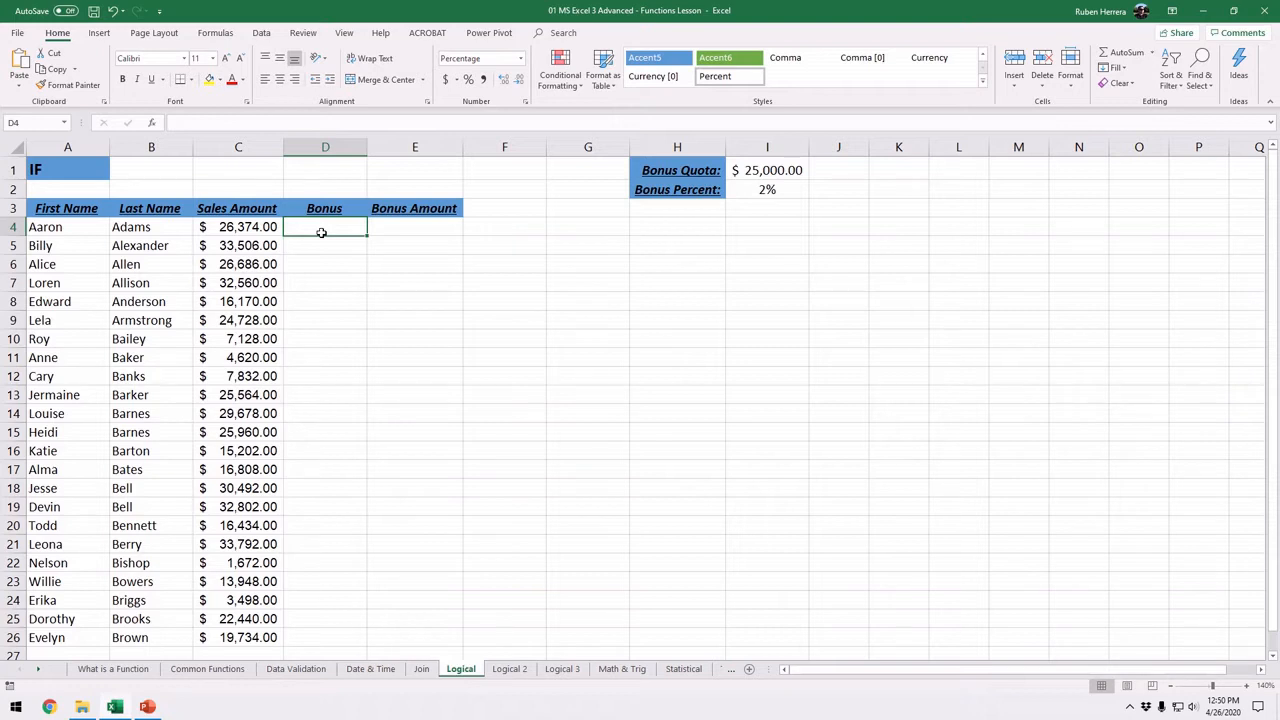
{"action": "left_click", "coordinate": [321, 232]}
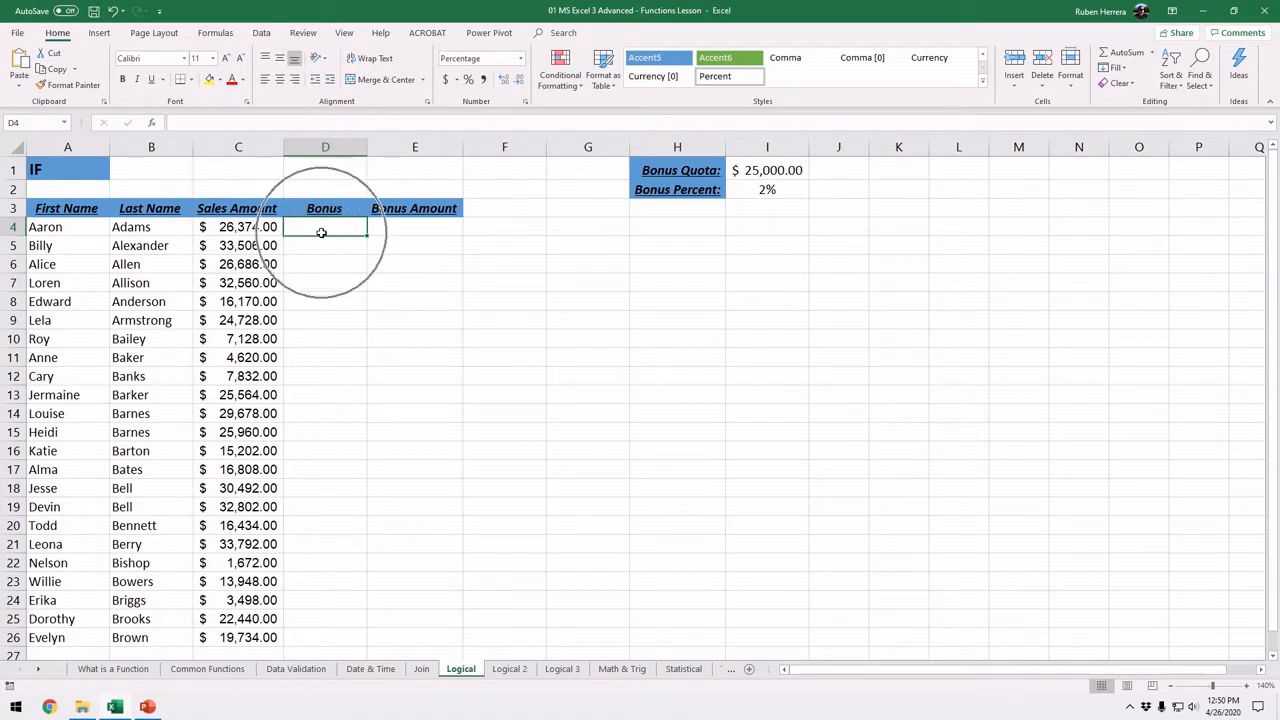
{"action": "left_click", "coordinate": [321, 232]}
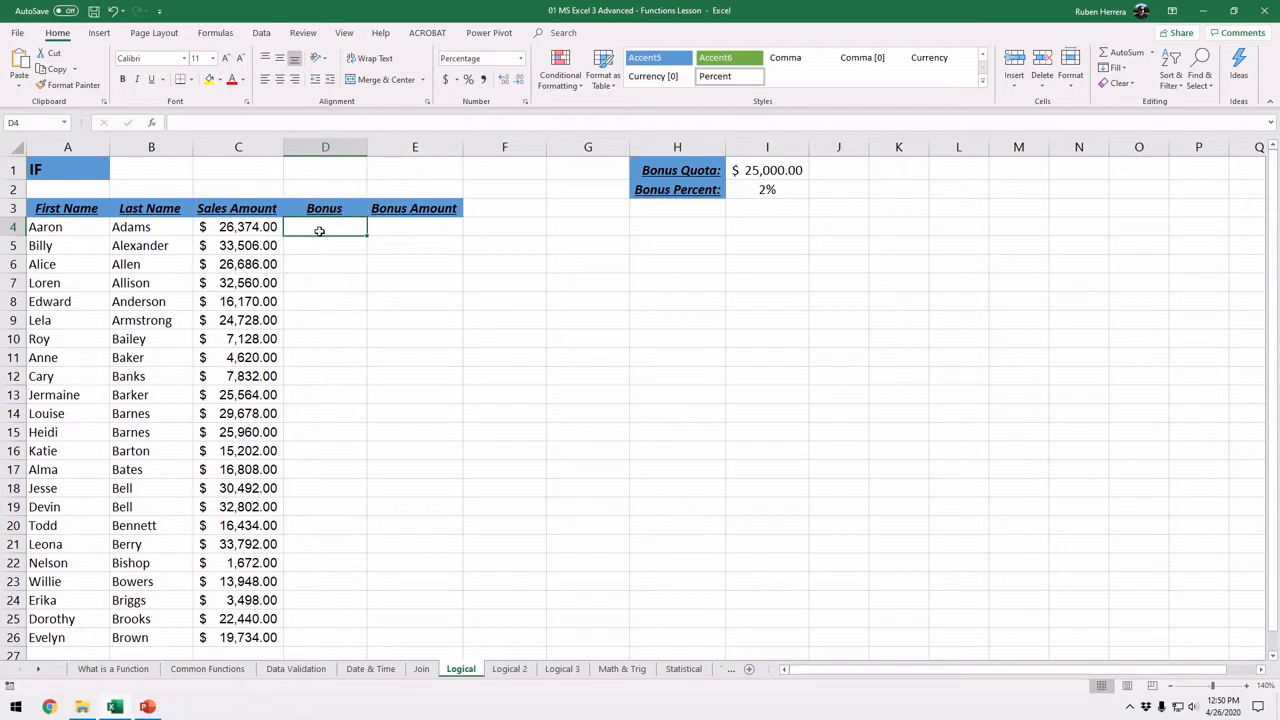
{"action": "type", "text": "=IF("}
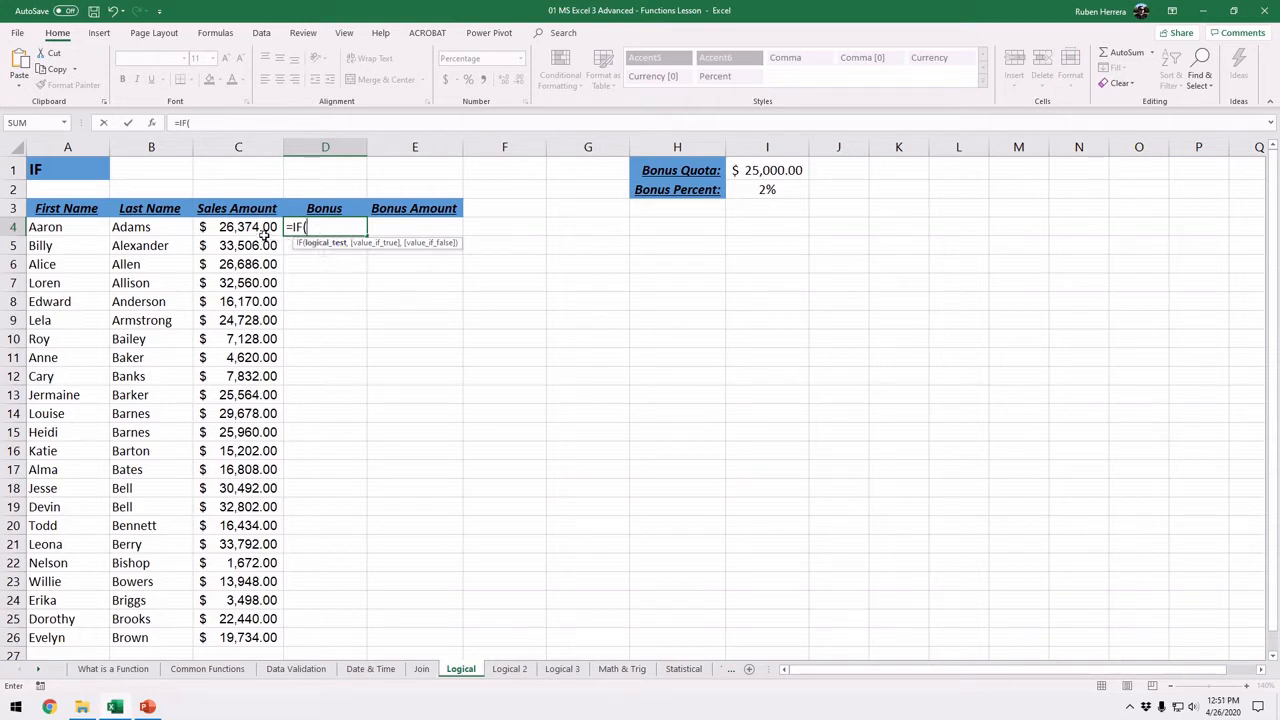
{"action": "left_click", "coordinate": [243, 227]}
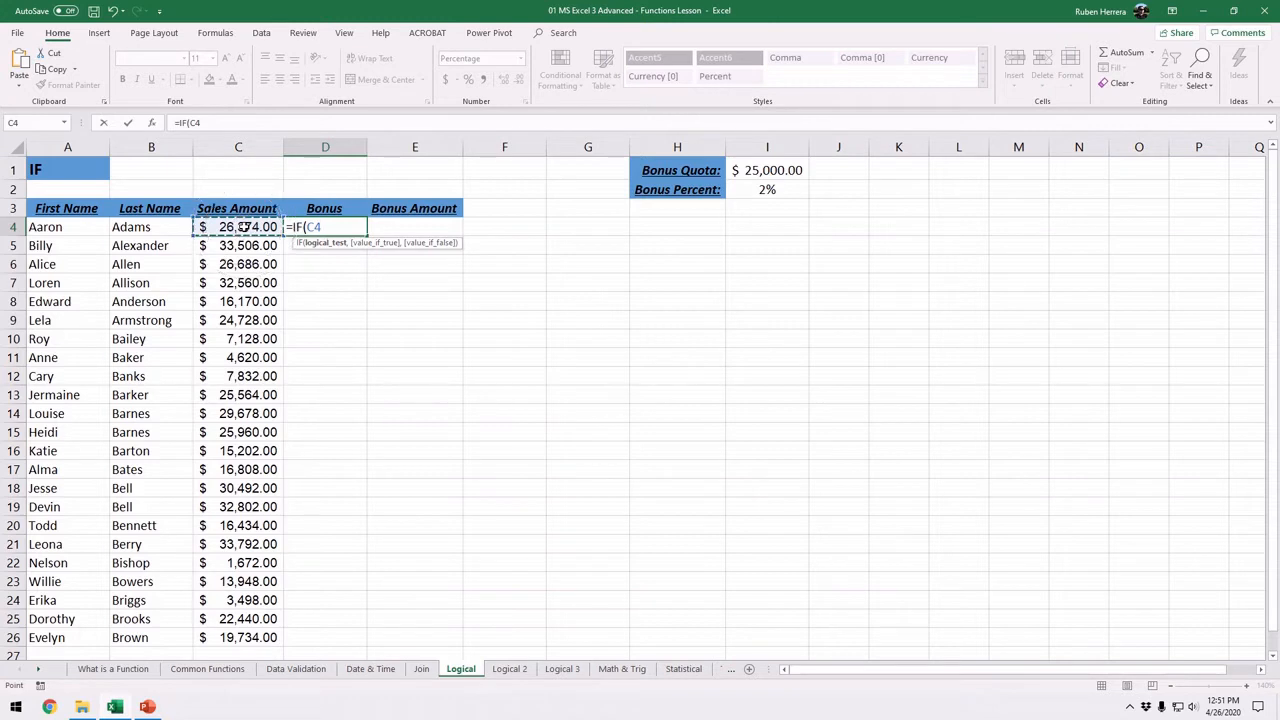
{"action": "type", "text": ">="}
{"action": "left_click", "coordinate": [757, 171]}
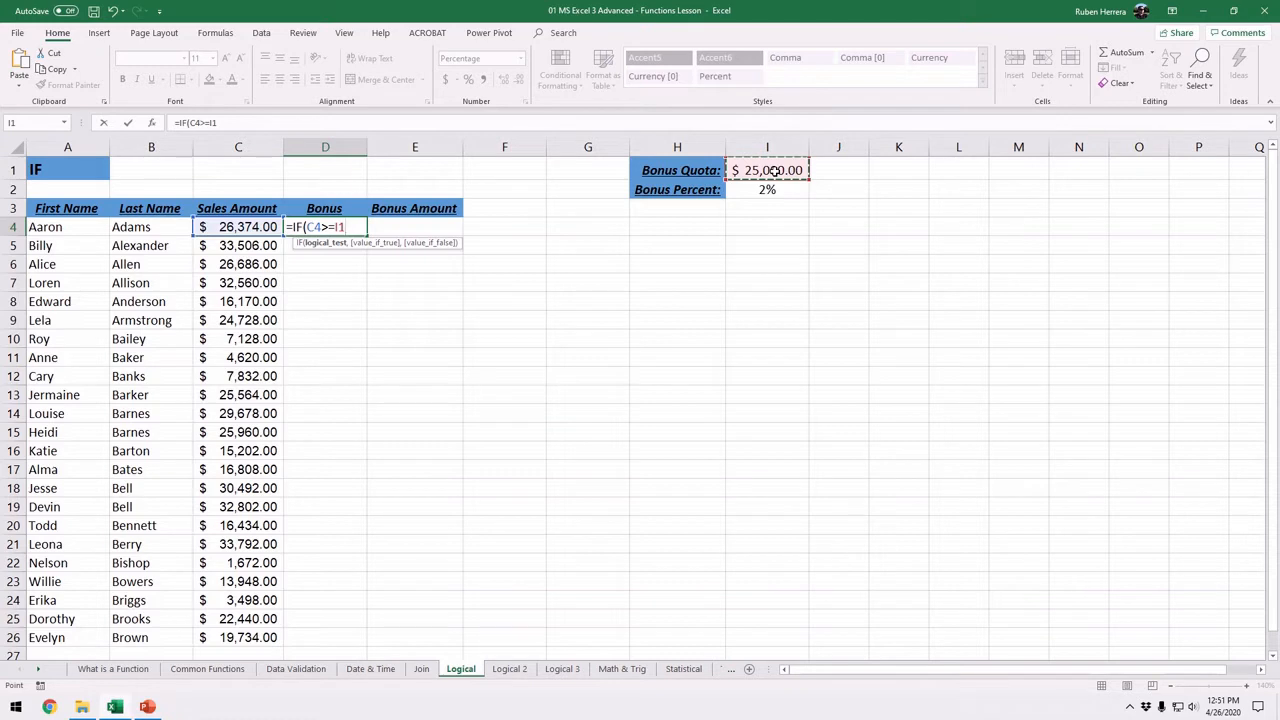
{"action": "key", "text": "F4"}
{"action": "type", "text": ","}
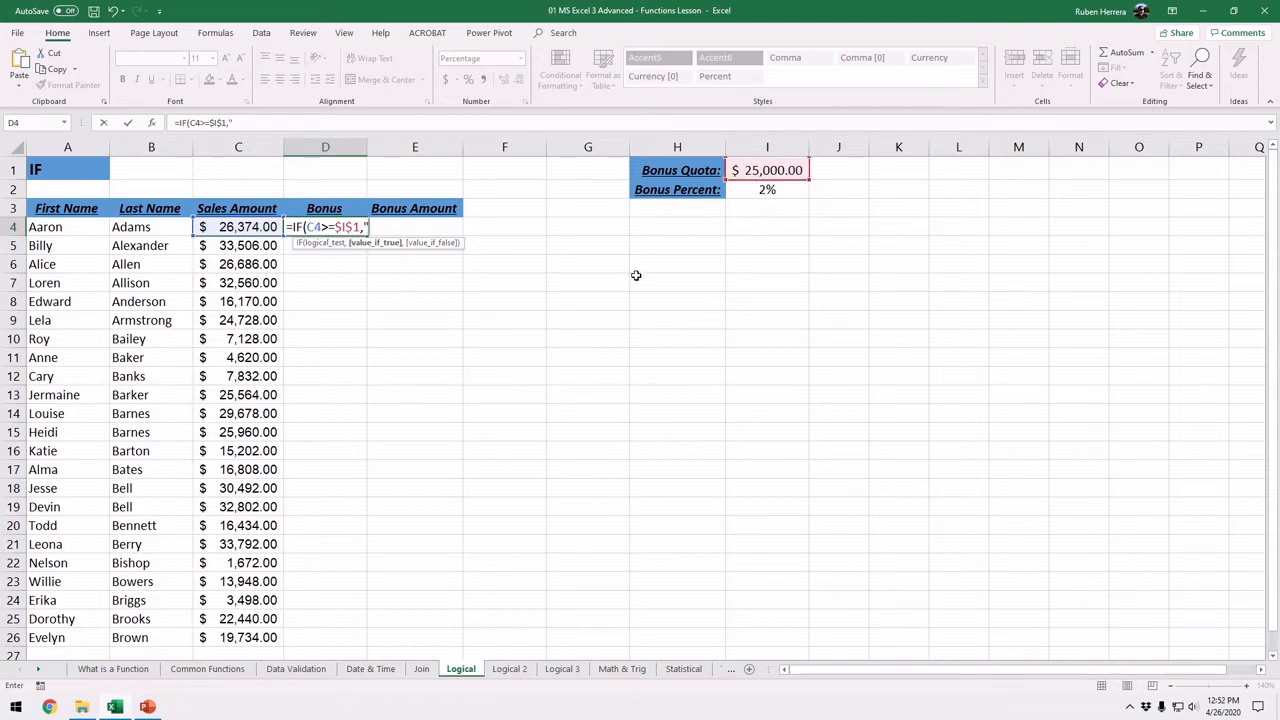
{"action": "type", "text": "\"Yes\","}
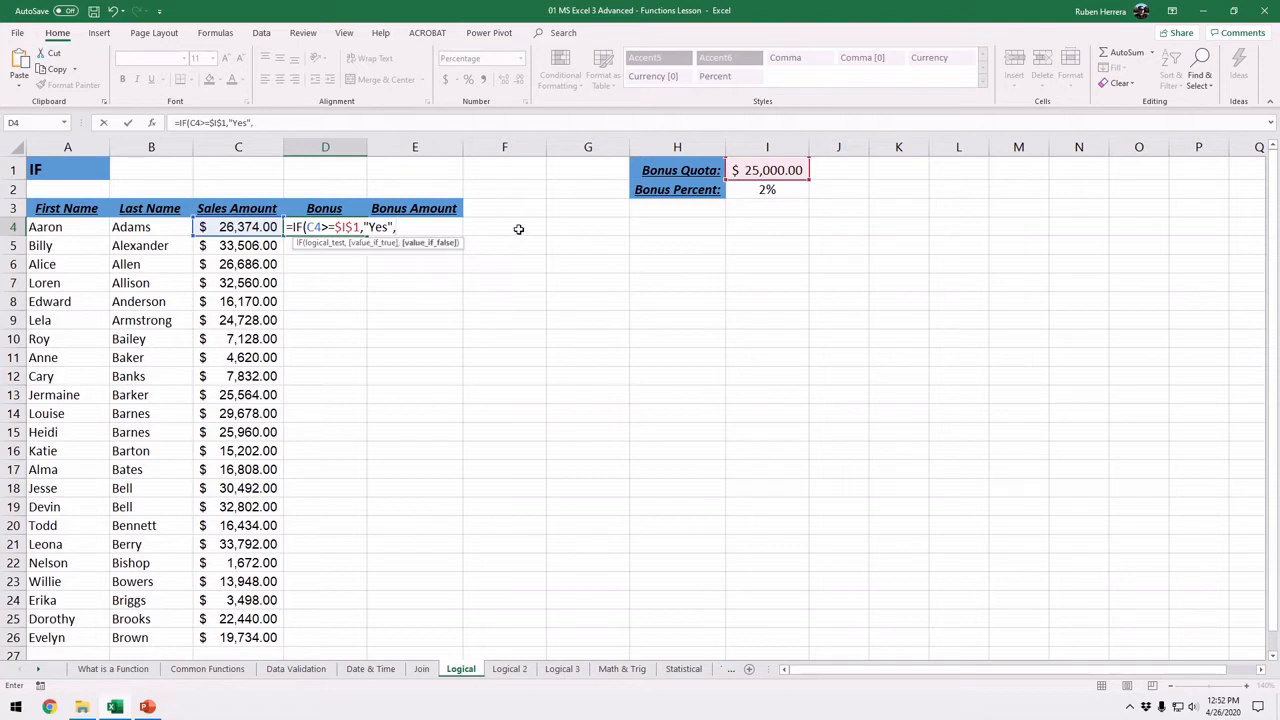
{"action": "type", "text": "\"No\")"}
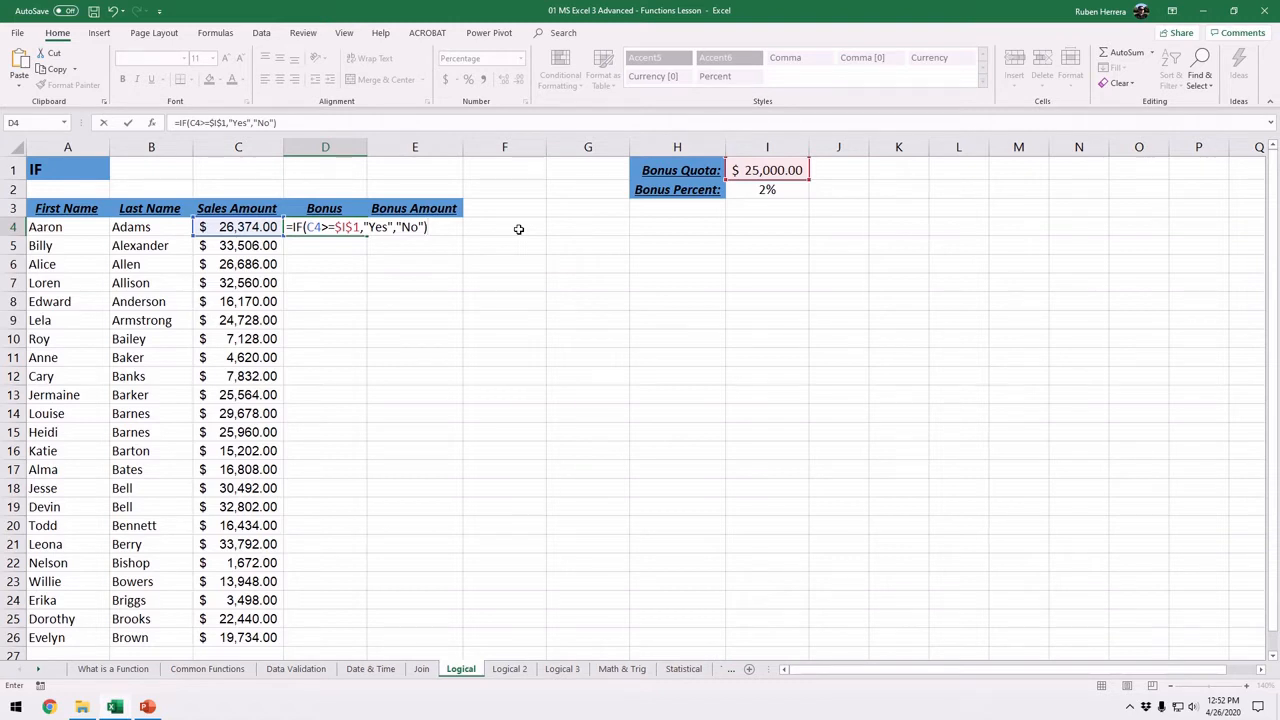
{"action": "key", "text": "Return"}
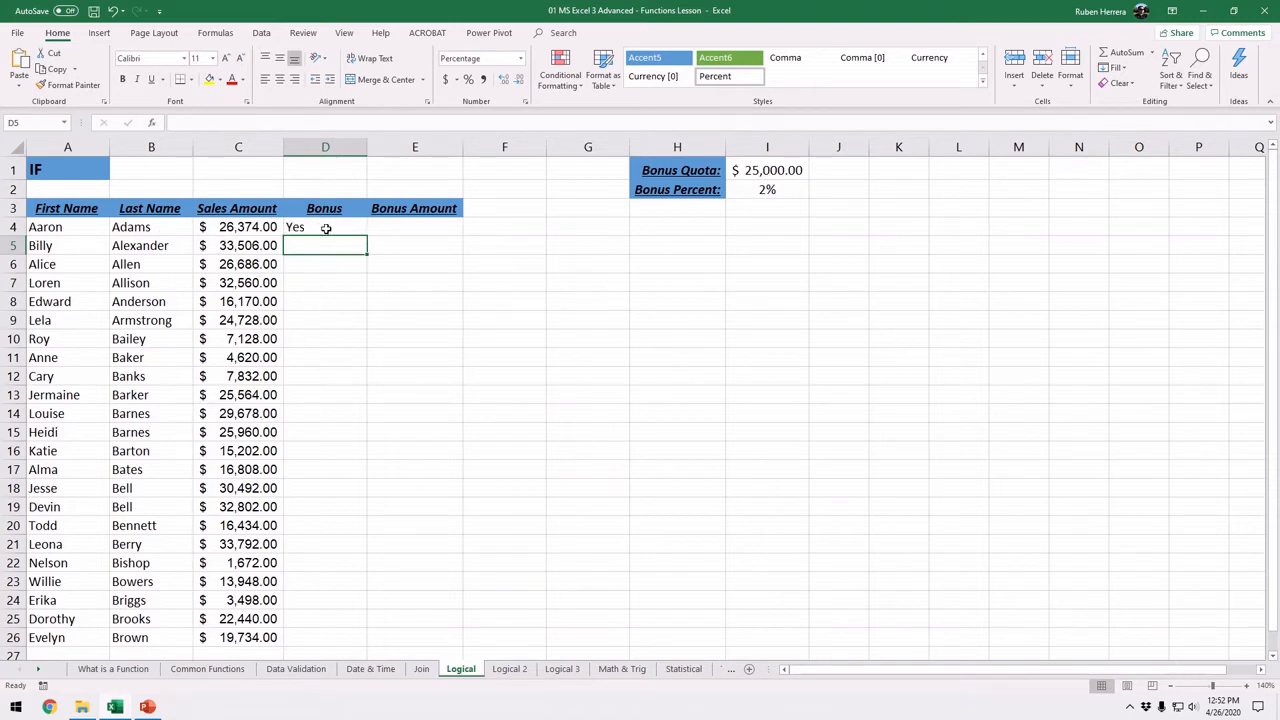
- Center the result in D4 and copy its formula down the Bonus column through D26
{"action": "left_click", "coordinate": [322, 228]}
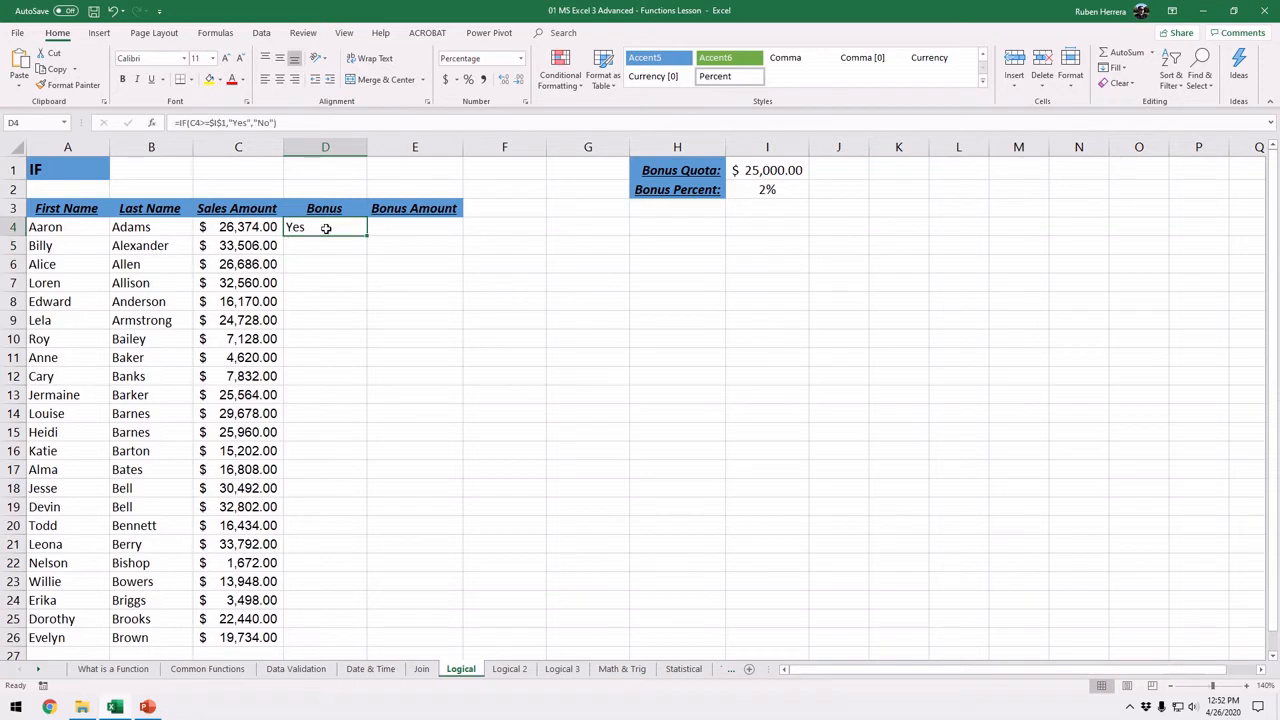
{"action": "left_click", "coordinate": [280, 80]}
{"action": "double_click", "coordinate": [367, 234]}
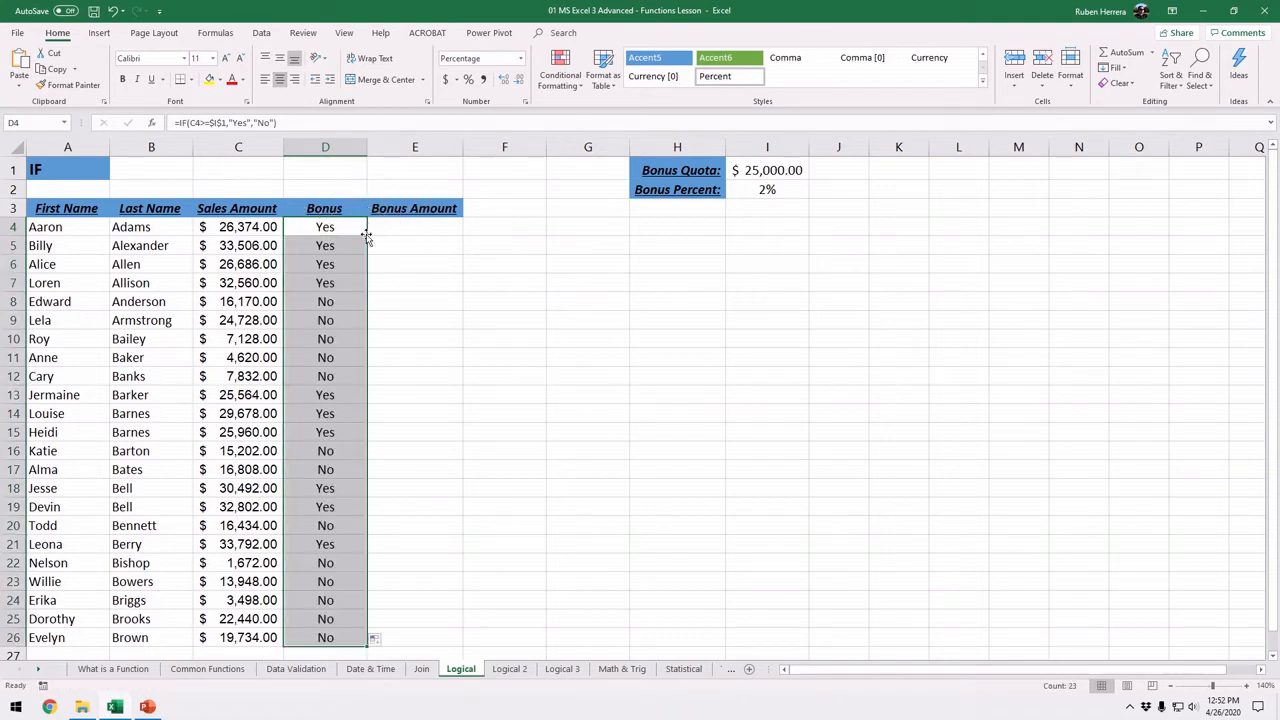
{"action": "left_click", "coordinate": [345, 356]}
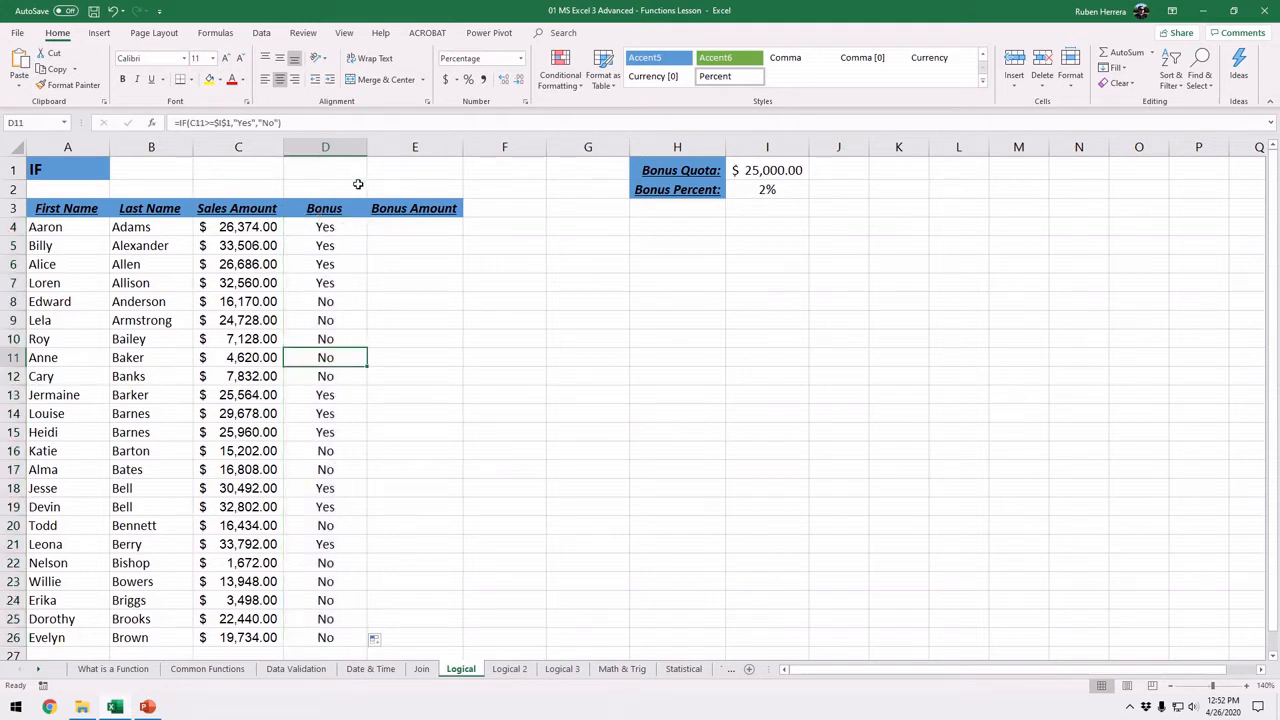
- Start an IF formula in E4 with the logical test D4="Yes"
{"action": "left_click", "coordinate": [407, 229]}
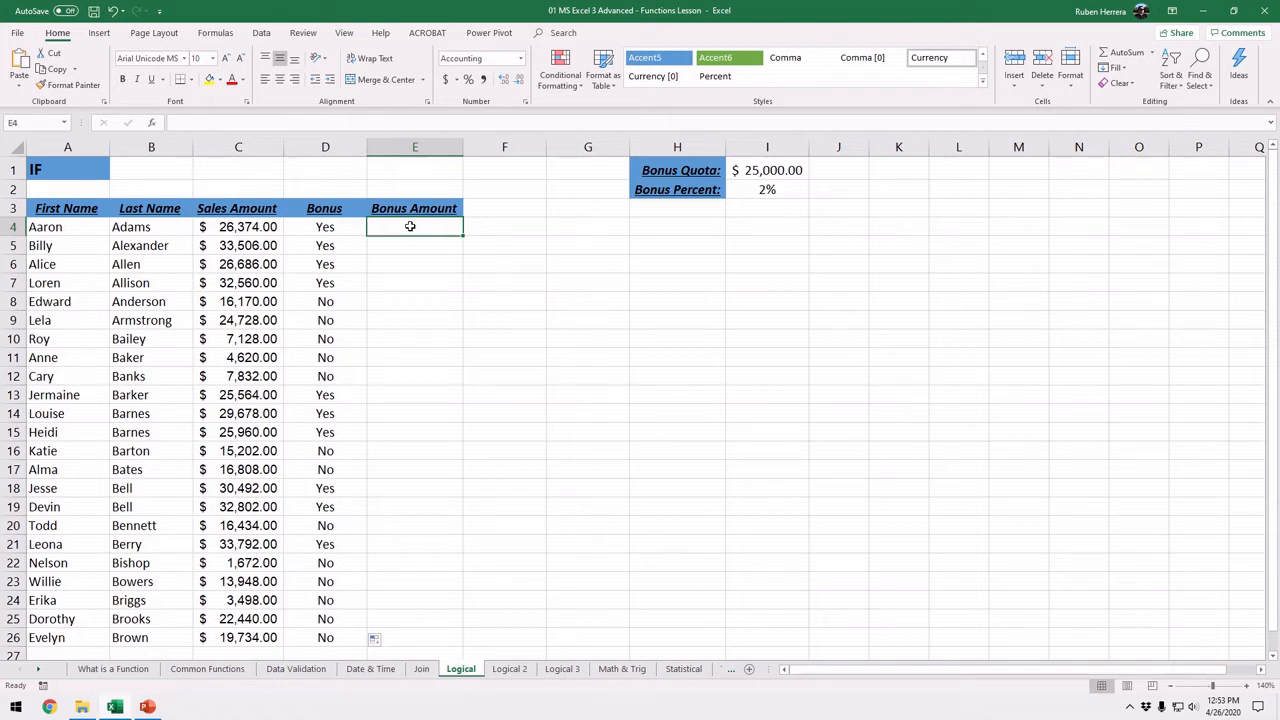
{"action": "type", "text": "=if"}
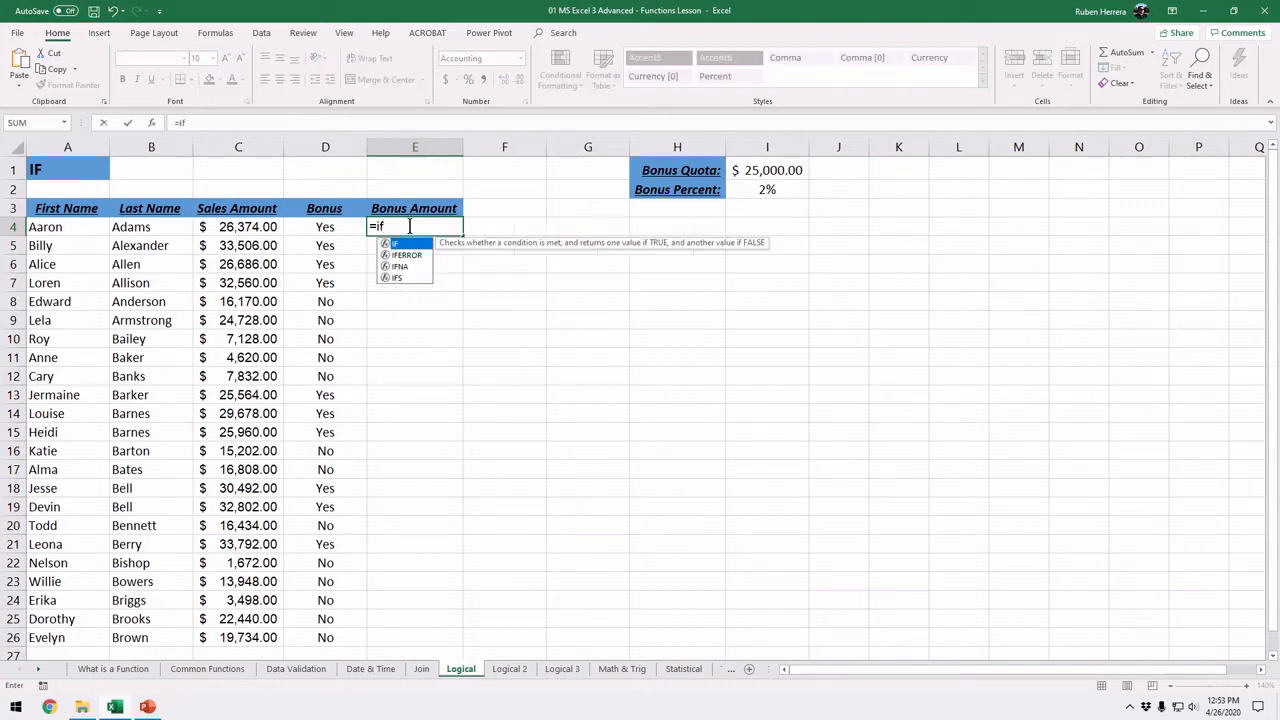
{"action": "key", "text": "Tab"}
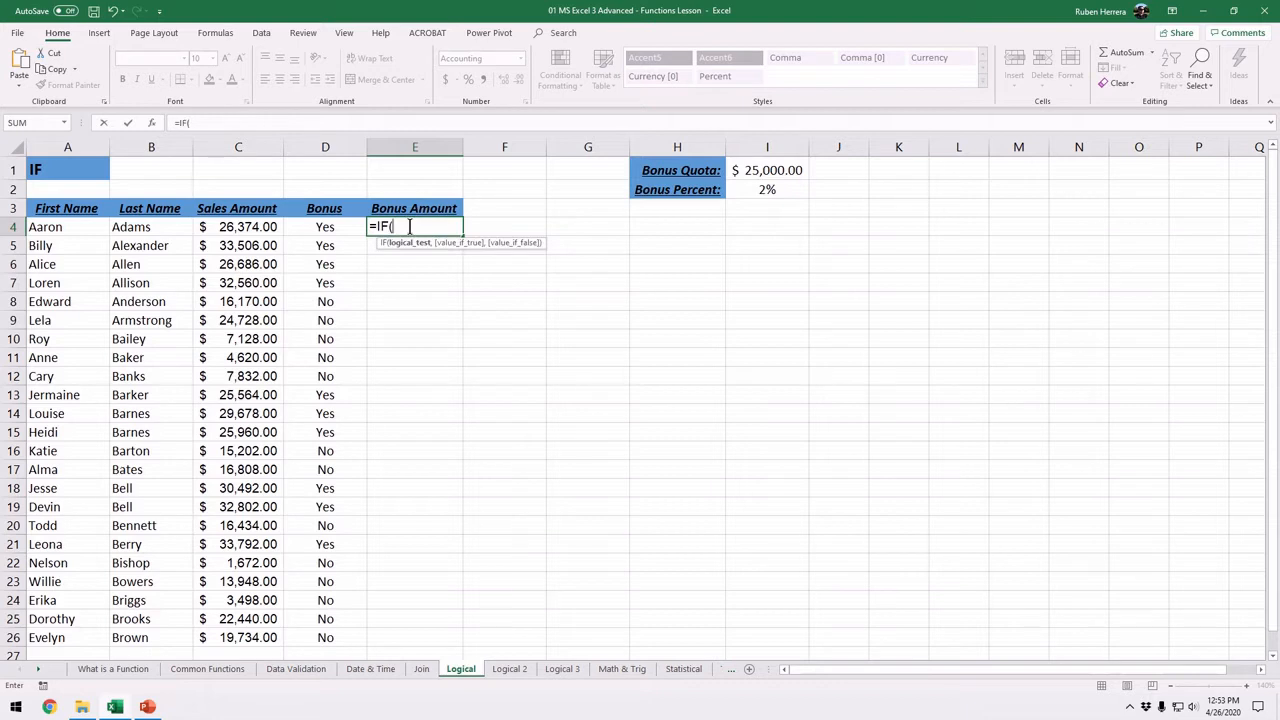
{"action": "left_click", "coordinate": [338, 226]}
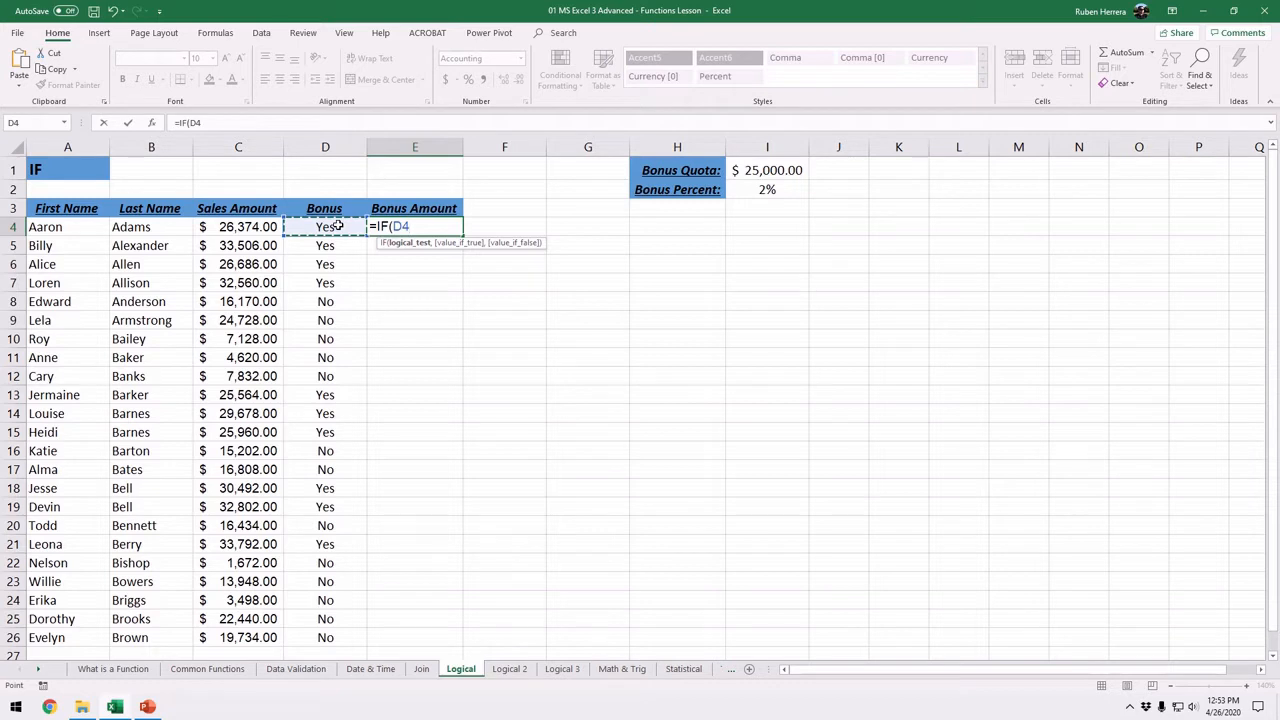
{"action": "type", "text": "=\"Yes\","}
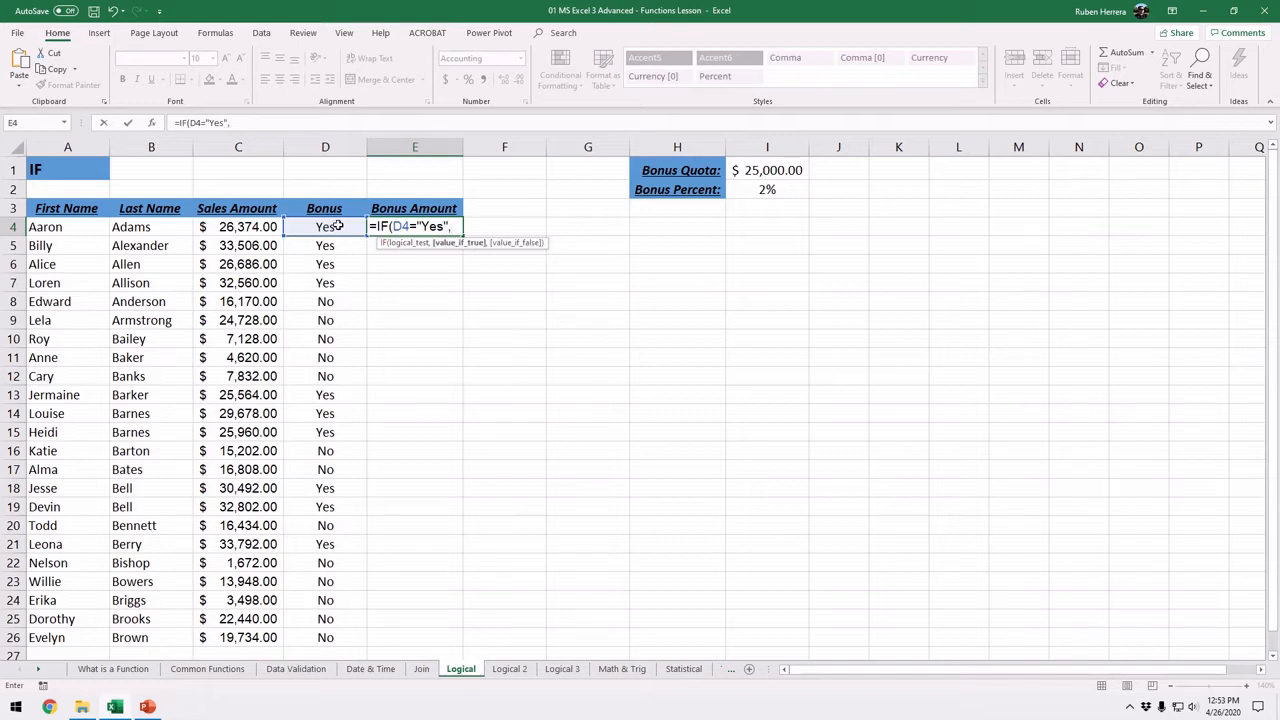
- Set the E4 formula's value if true to C4*$I$2, with an absolute reference to the bonus percent
{"action": "left_click", "coordinate": [245, 227]}
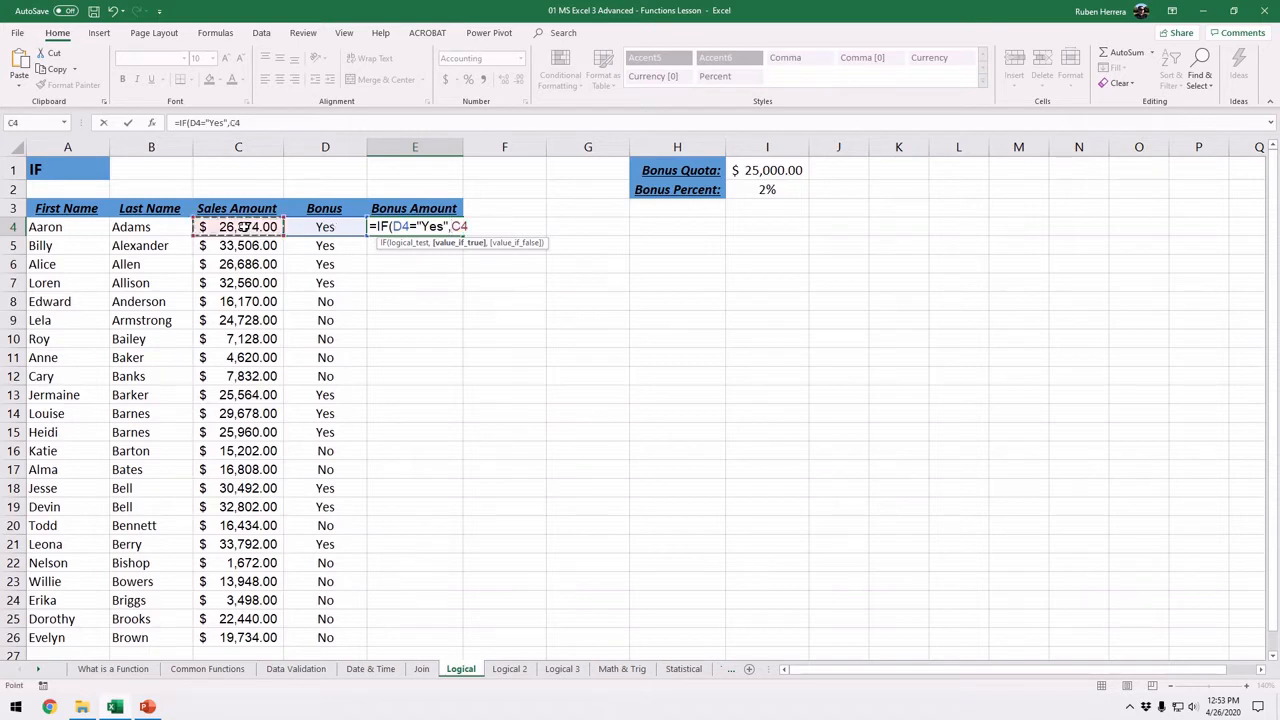
{"action": "type", "text": "*"}
{"action": "left_click", "coordinate": [757, 191]}
{"action": "left_click", "coordinate": [757, 191]}
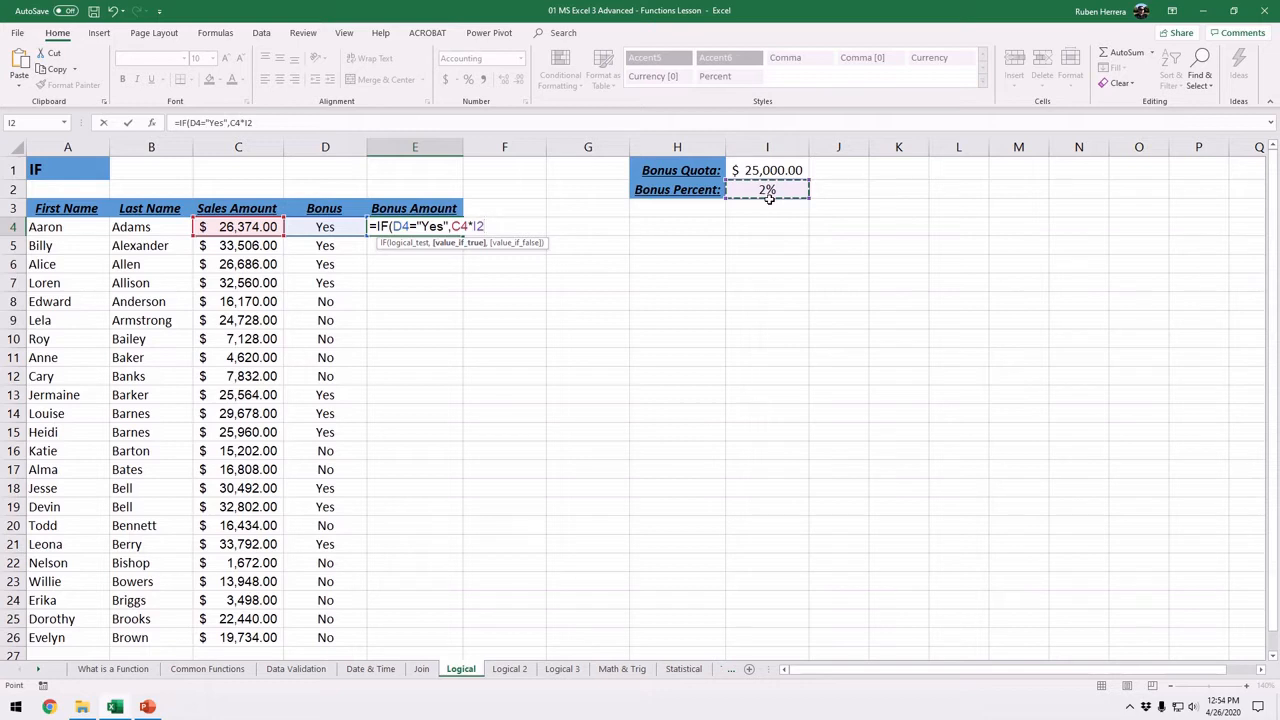
{"action": "key", "text": "F4"}
{"action": "left_click", "coordinate": [489, 227]}
{"action": "left_click", "coordinate": [453, 227]}
{"action": "type", "text": ","}
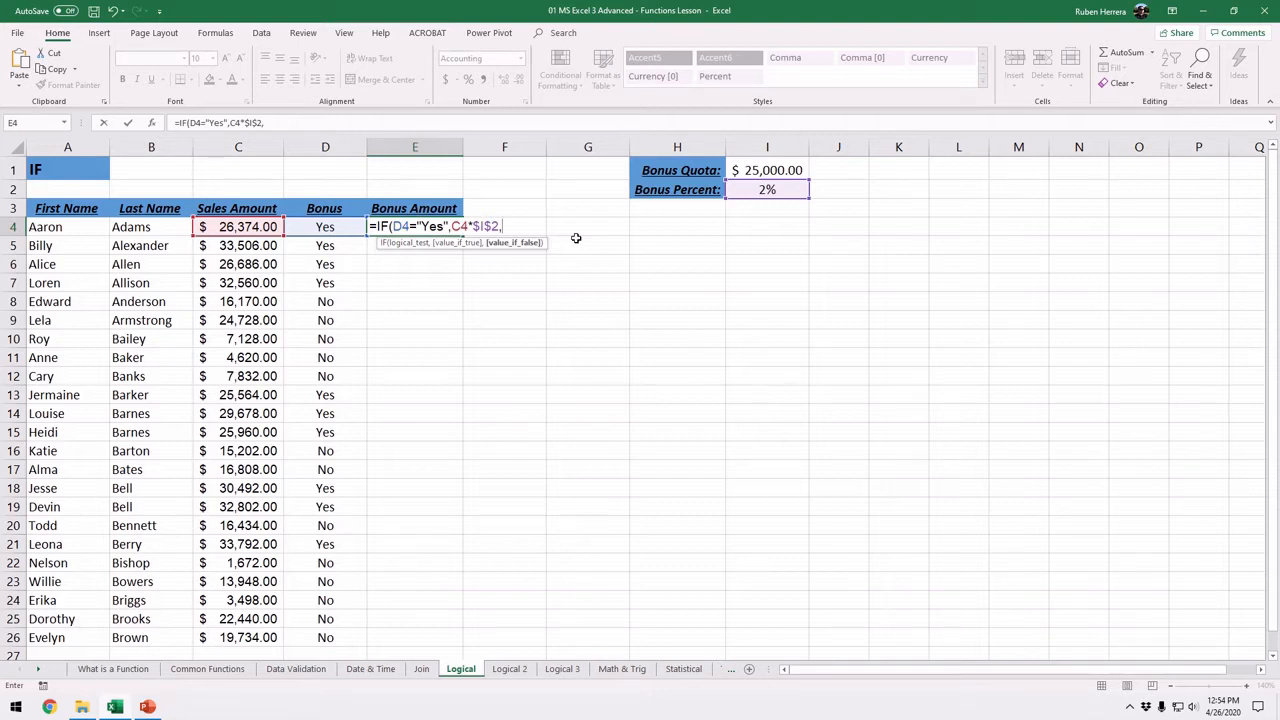
{"action": "type", "text": "\"\""}
{"action": "key", "text": "BackSpace"}
{"action": "key", "text": "BackSpace"}
{"action": "key", "text": "BackSpace"}
- Complete the E4 formula with 0 as the value if false and copy it down the Bonus Amount column through E26
{"action": "type", "text": ",0)"}
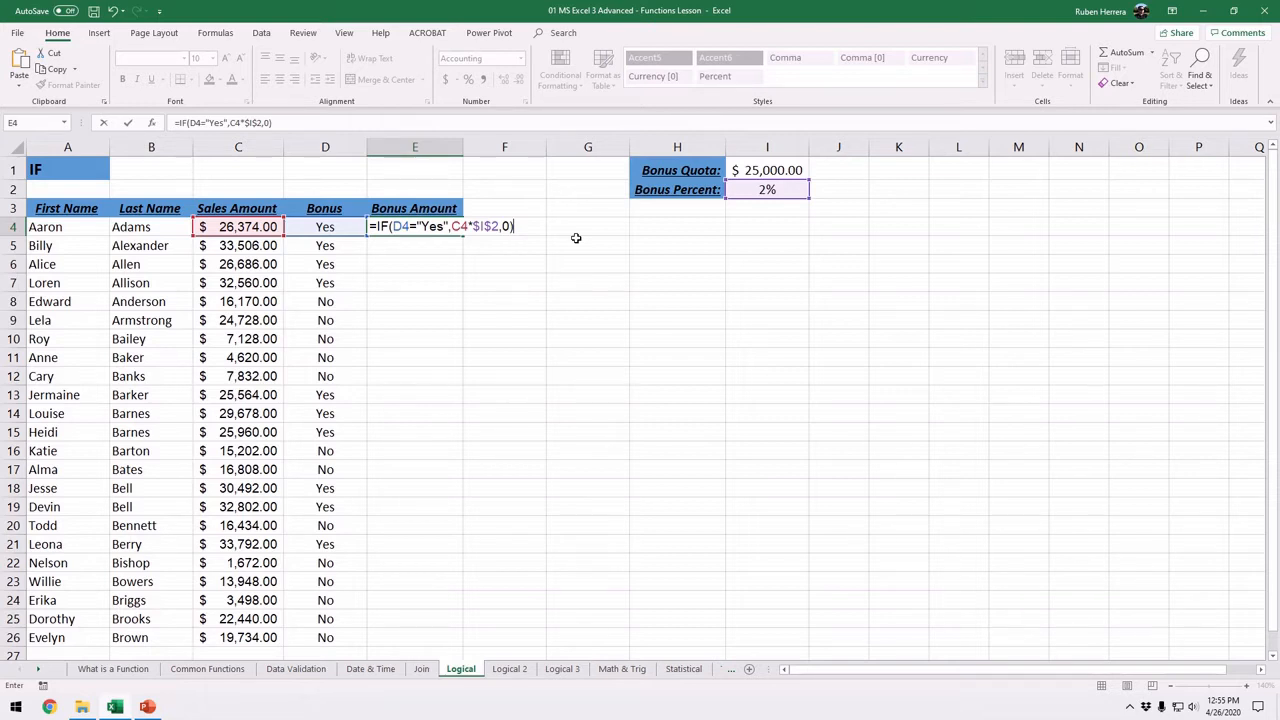
{"action": "key", "text": "Return"}
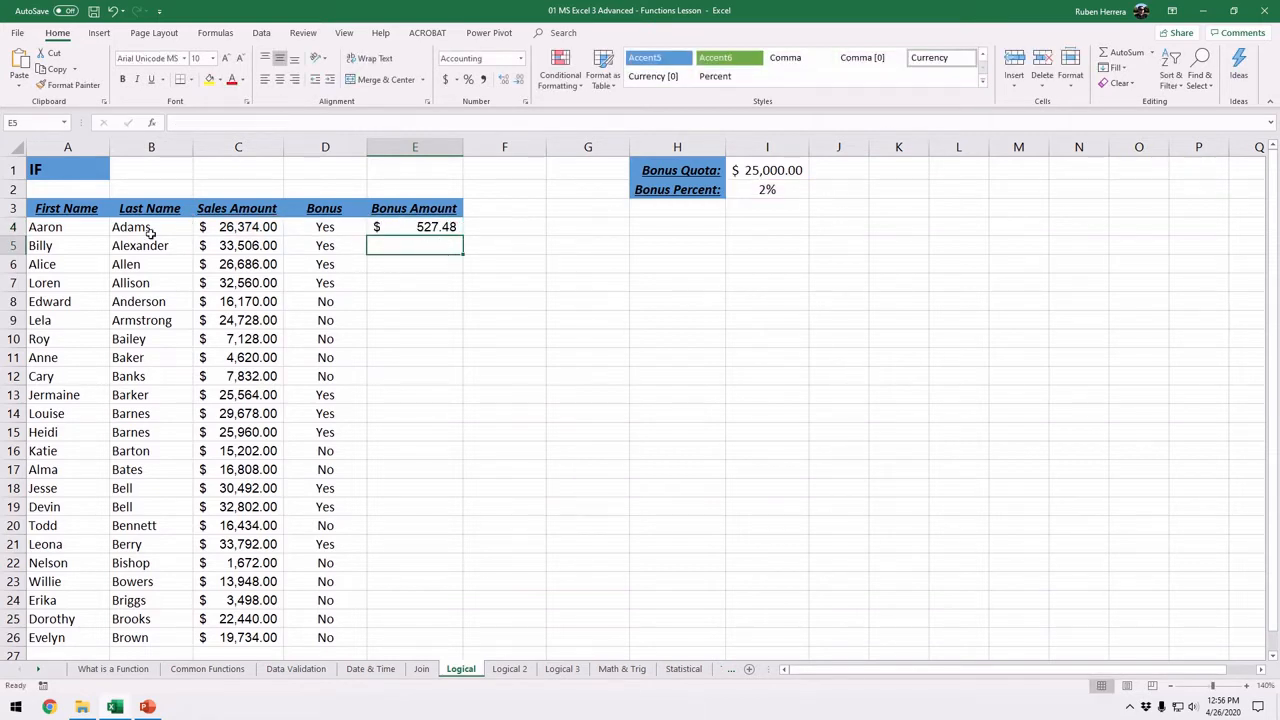
{"action": "left_click", "coordinate": [418, 230]}
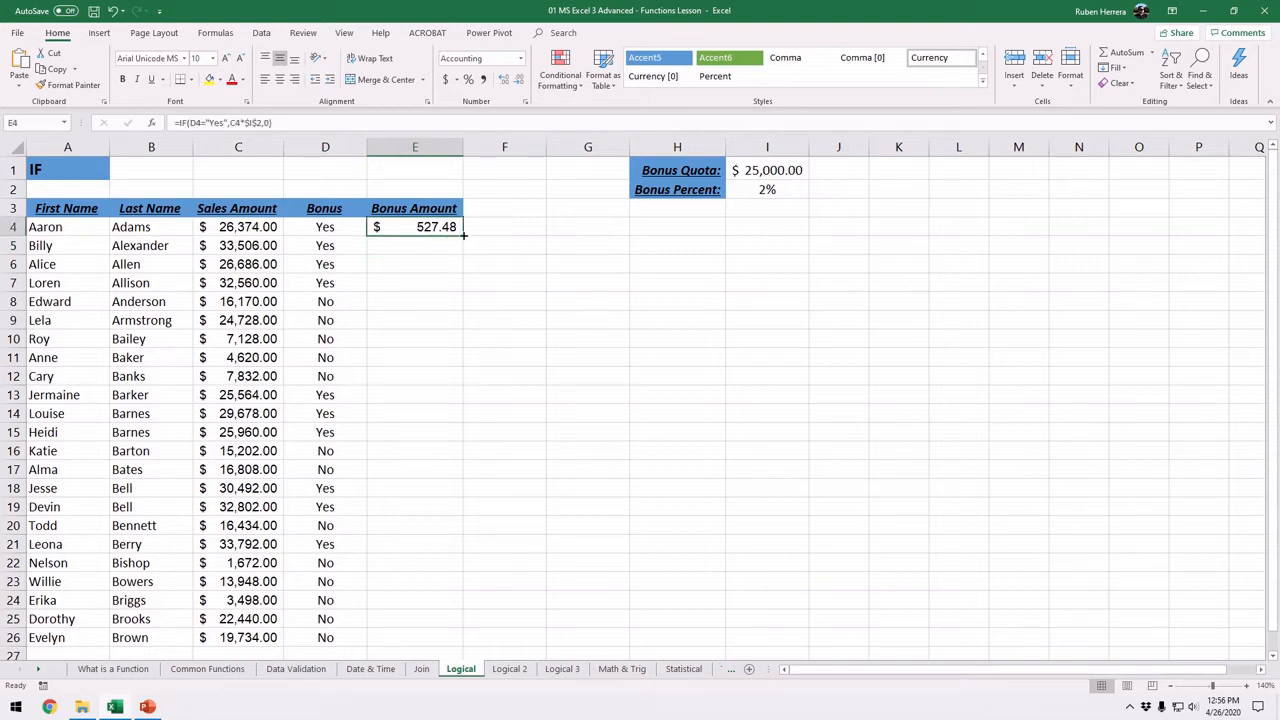
{"action": "left_click", "coordinate": [463, 235]}
{"action": "left_click", "coordinate": [463, 235]}
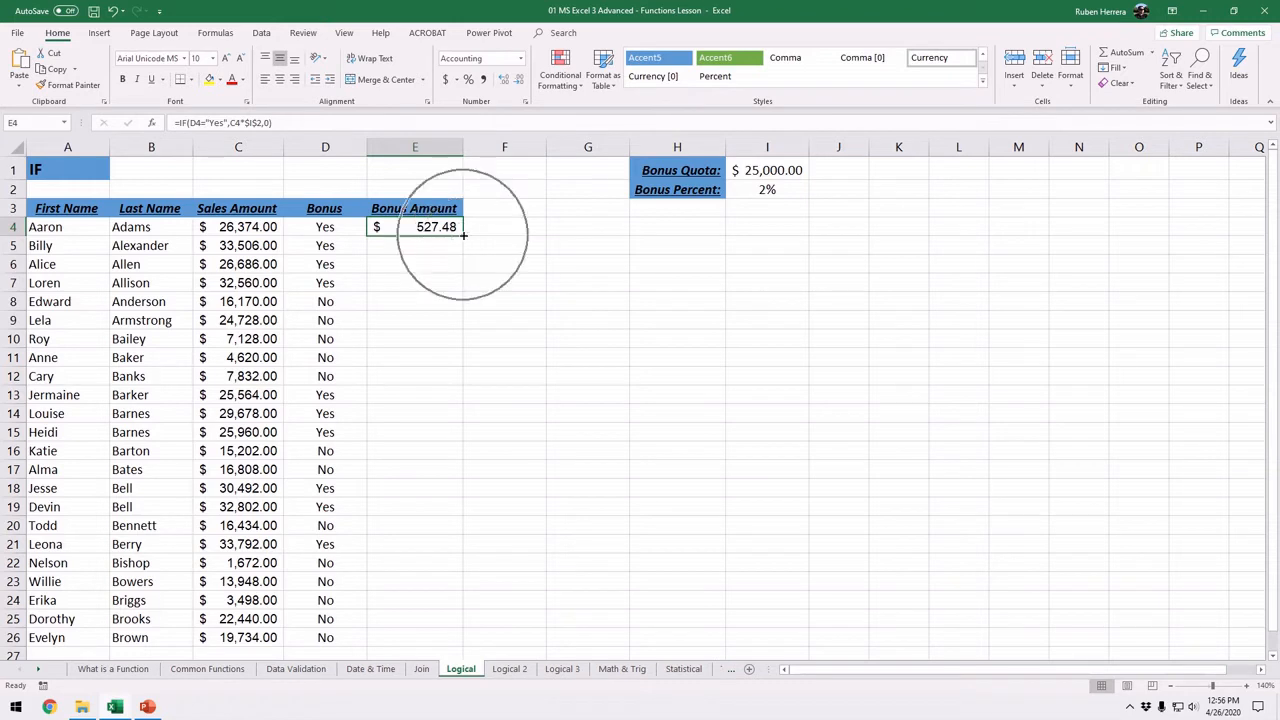
{"action": "double_click", "coordinate": [463, 235]}
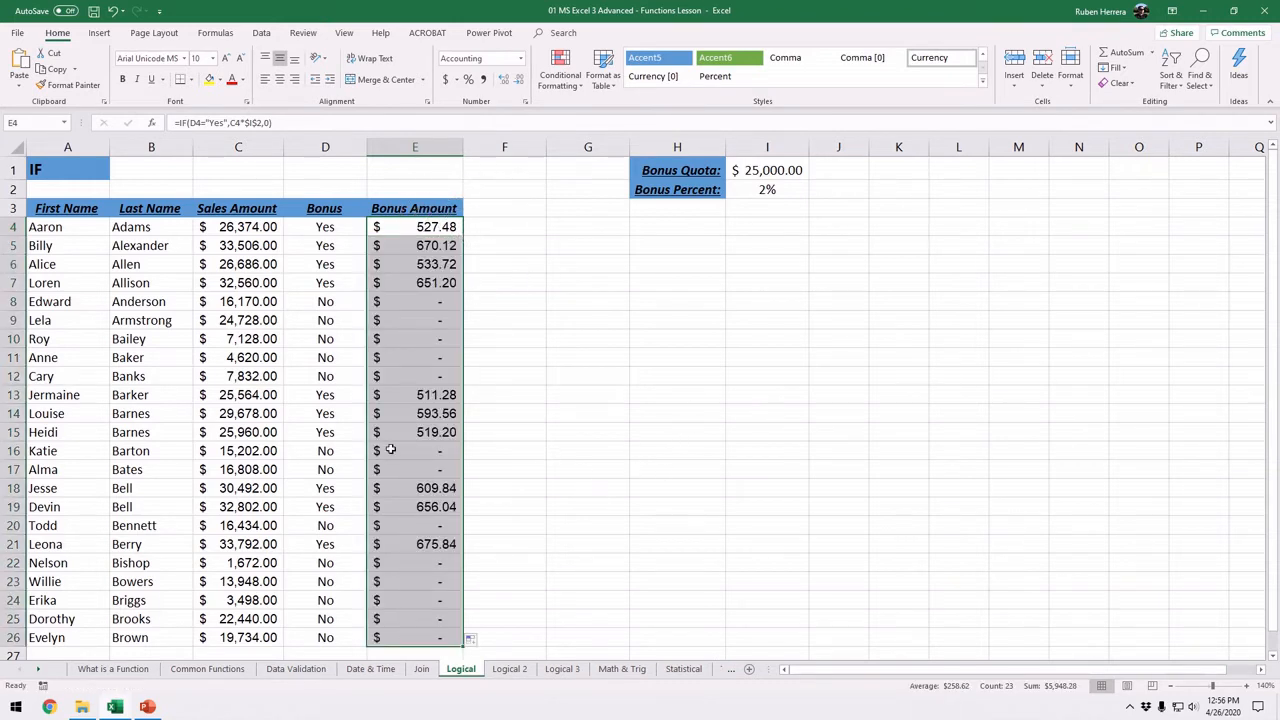
{"action": "left_click", "coordinate": [407, 320]}
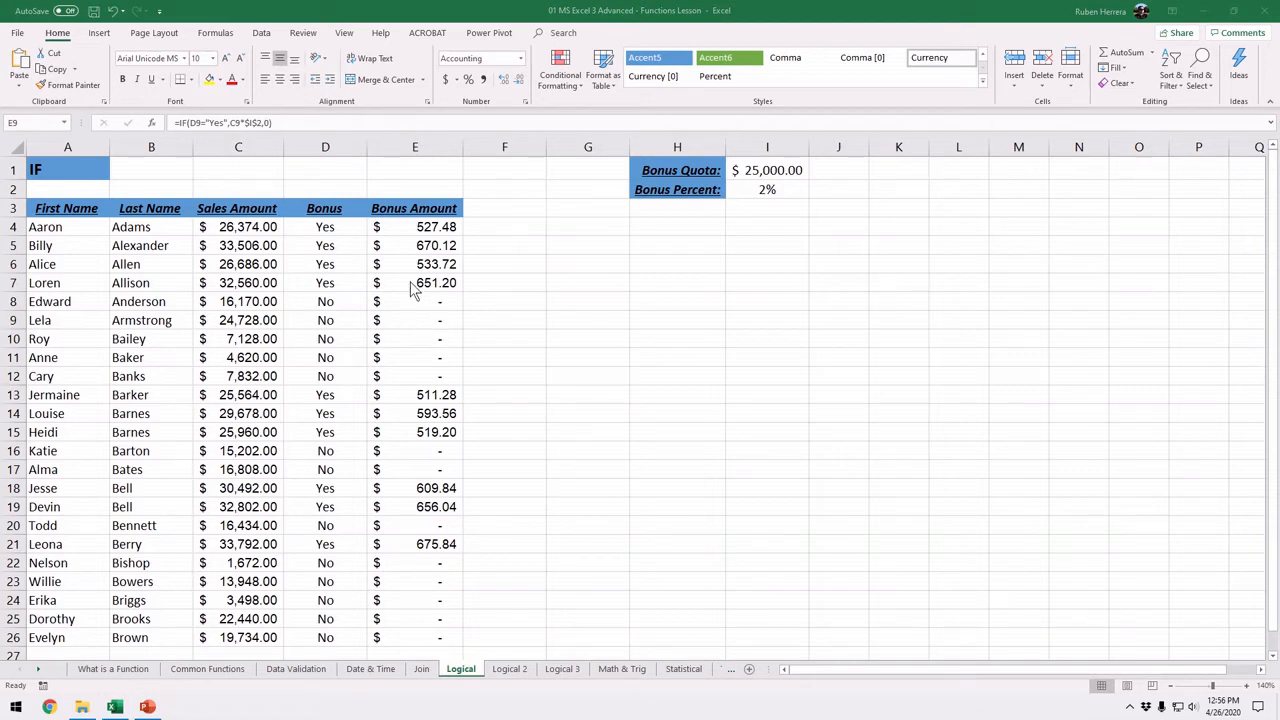
- Apply the Currency number format to the Bonus Amount values in E4:E26
{"action": "left_click", "coordinate": [418, 226]}
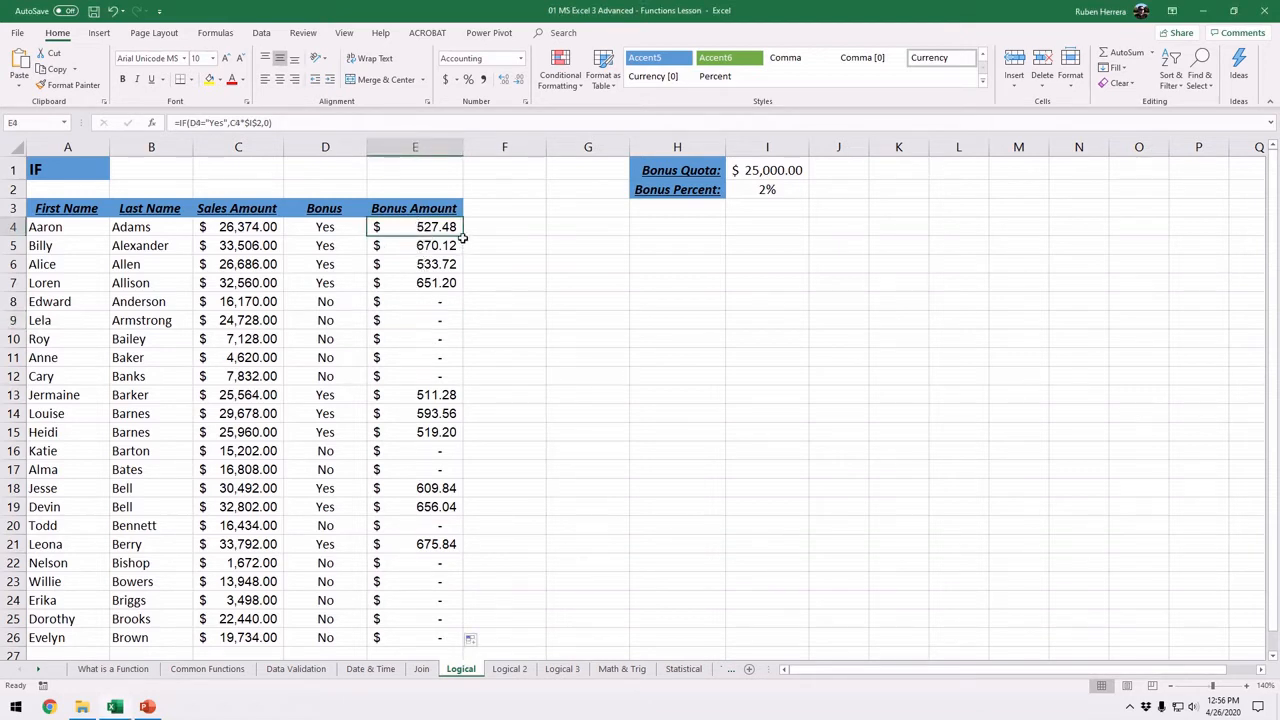
{"action": "key", "text": "ctrl+shift+Down"}
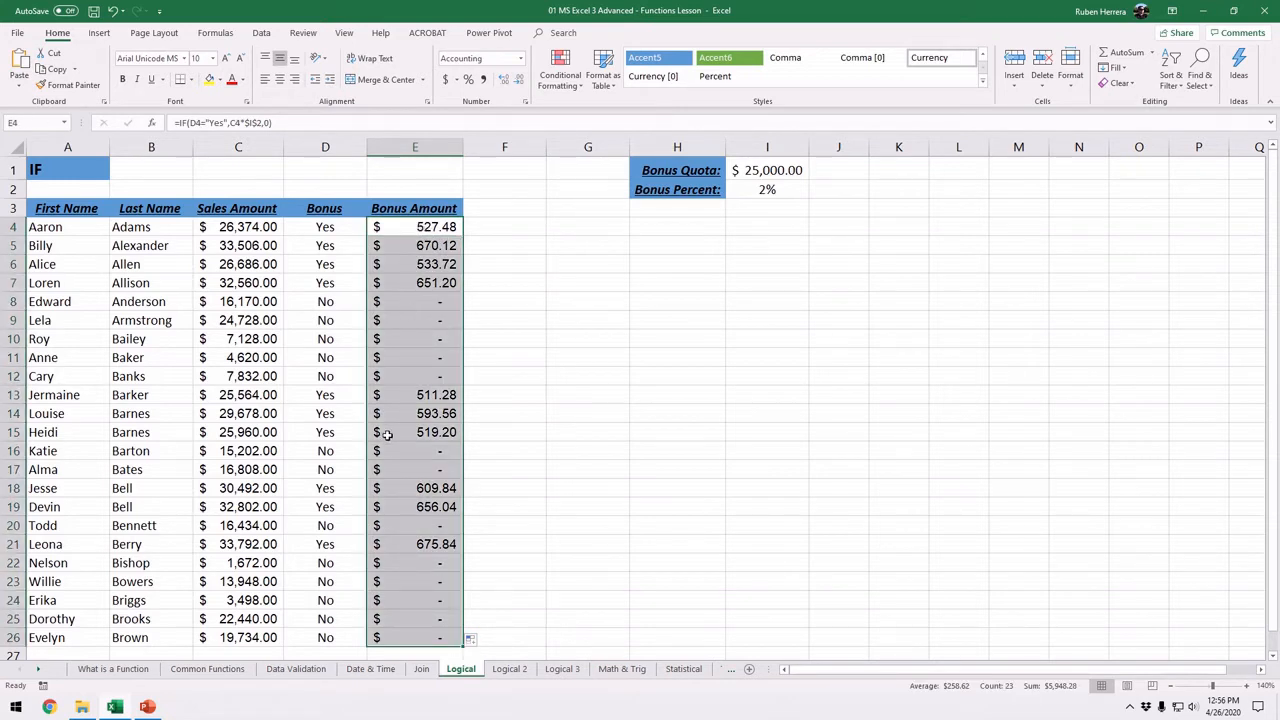
{"action": "left_click", "coordinate": [409, 228]}
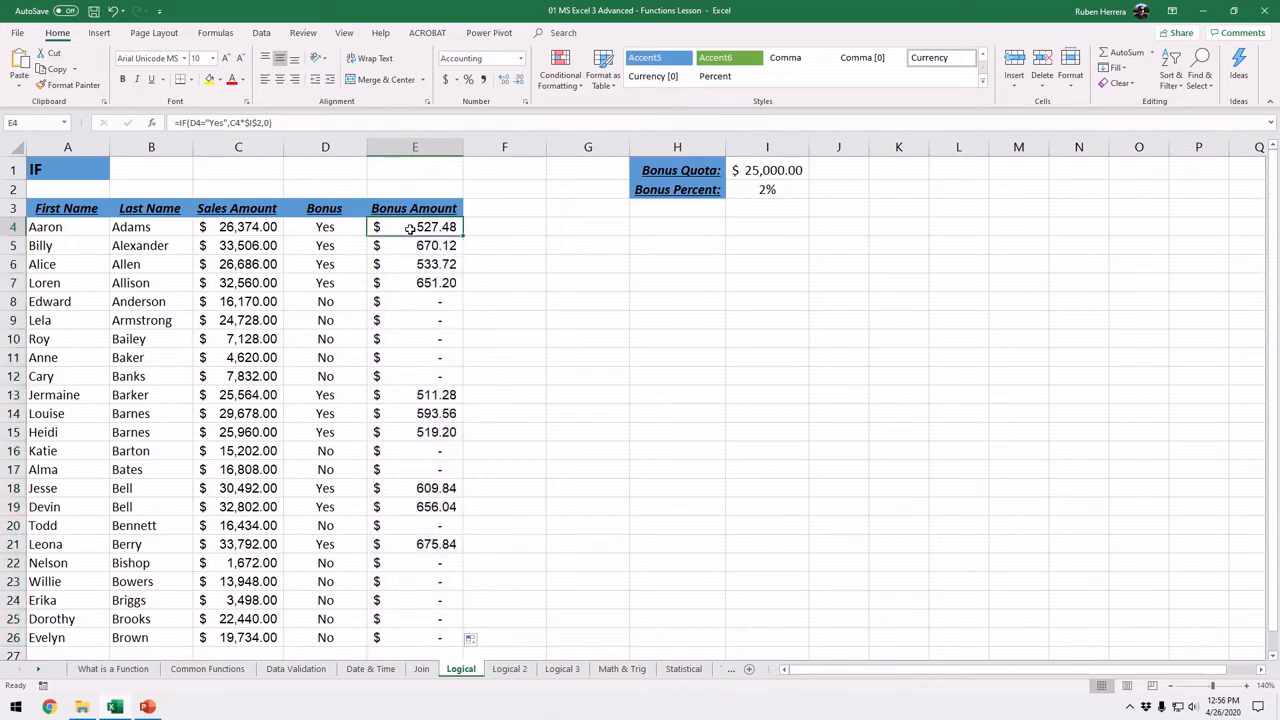
{"action": "key", "text": "ctrl+shift+Down"}
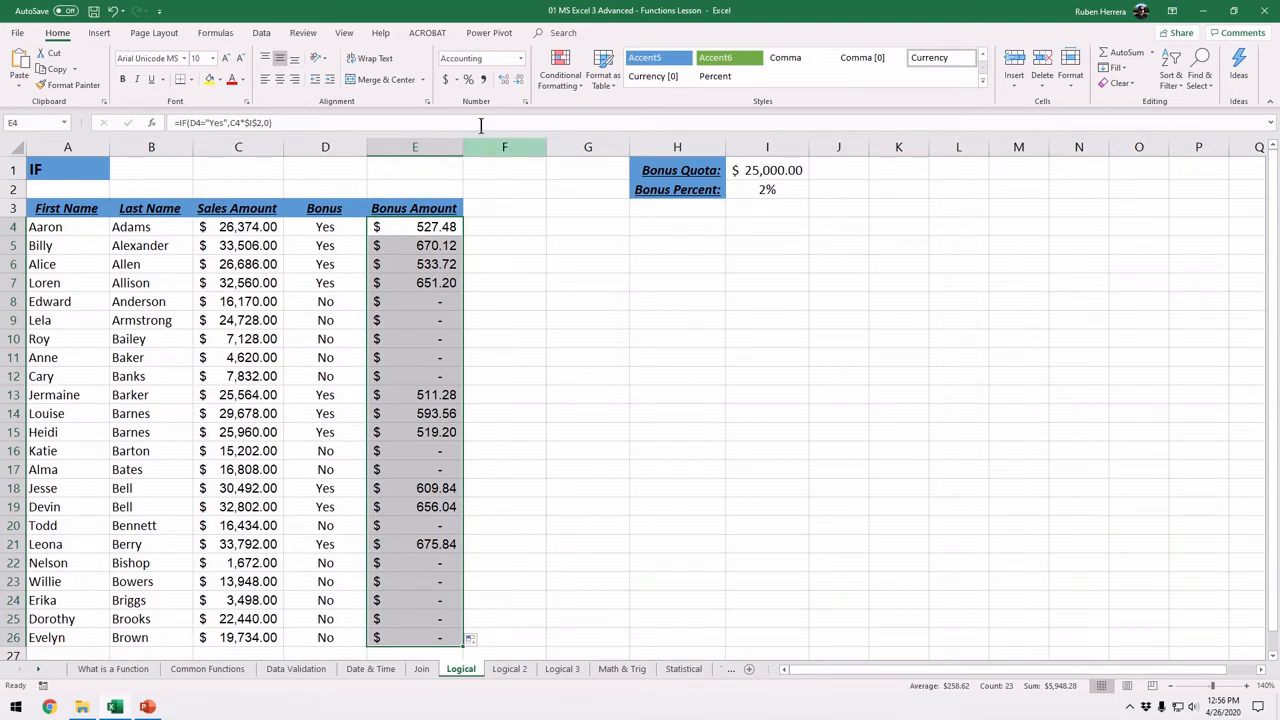
{"action": "left_click", "coordinate": [503, 58]}
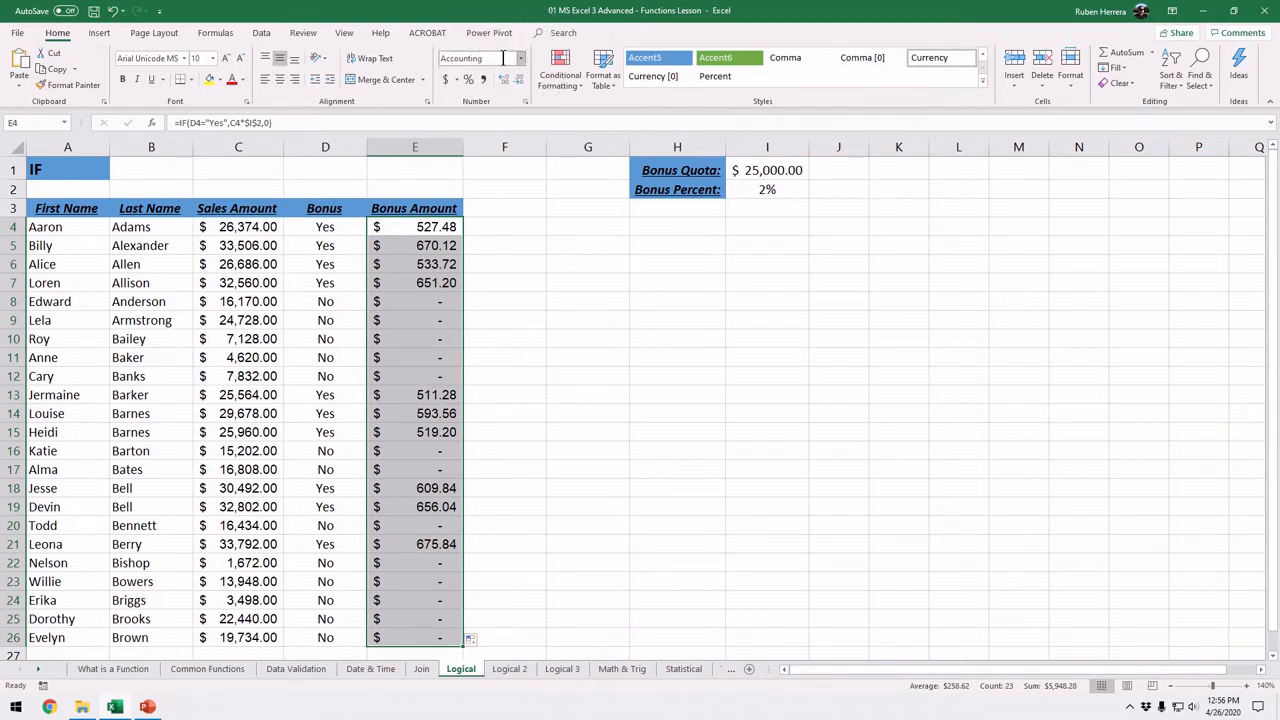
{"action": "left_click", "coordinate": [503, 58]}
{"action": "left_click", "coordinate": [503, 58]}
{"action": "left_click", "coordinate": [520, 59]}
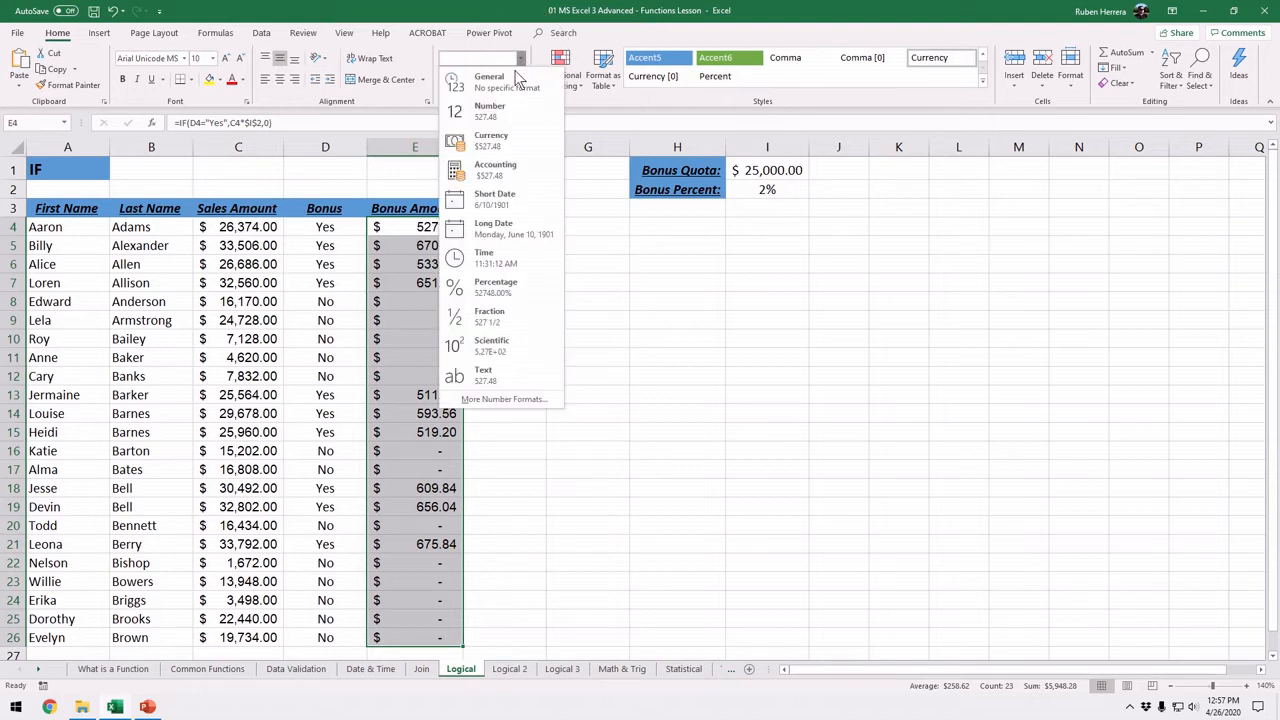
{"action": "left_click", "coordinate": [505, 145]}
{"action": "left_click", "coordinate": [391, 410]}
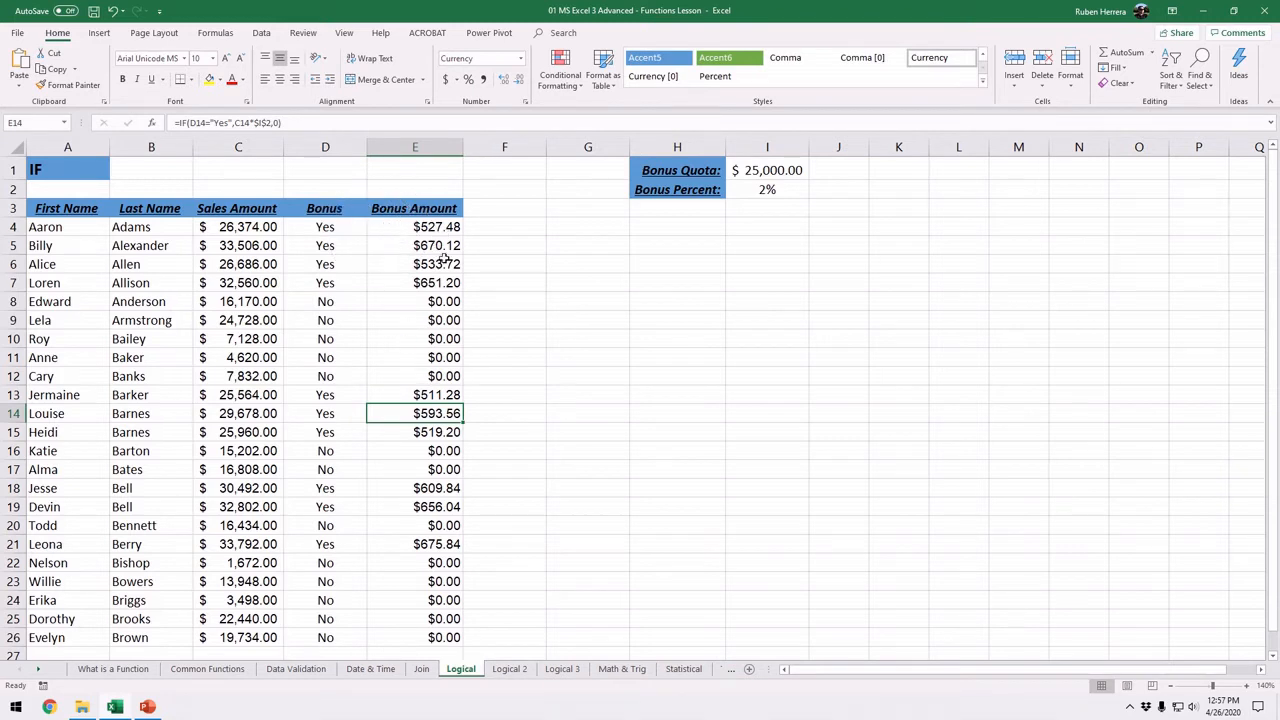
- Apply the Accounting number format to the Bonus Amount values in E4:E26 to match the Sales Amount column
{"action": "left_click_drag", "start_coordinate": [423, 228], "coordinate": [411, 333]}
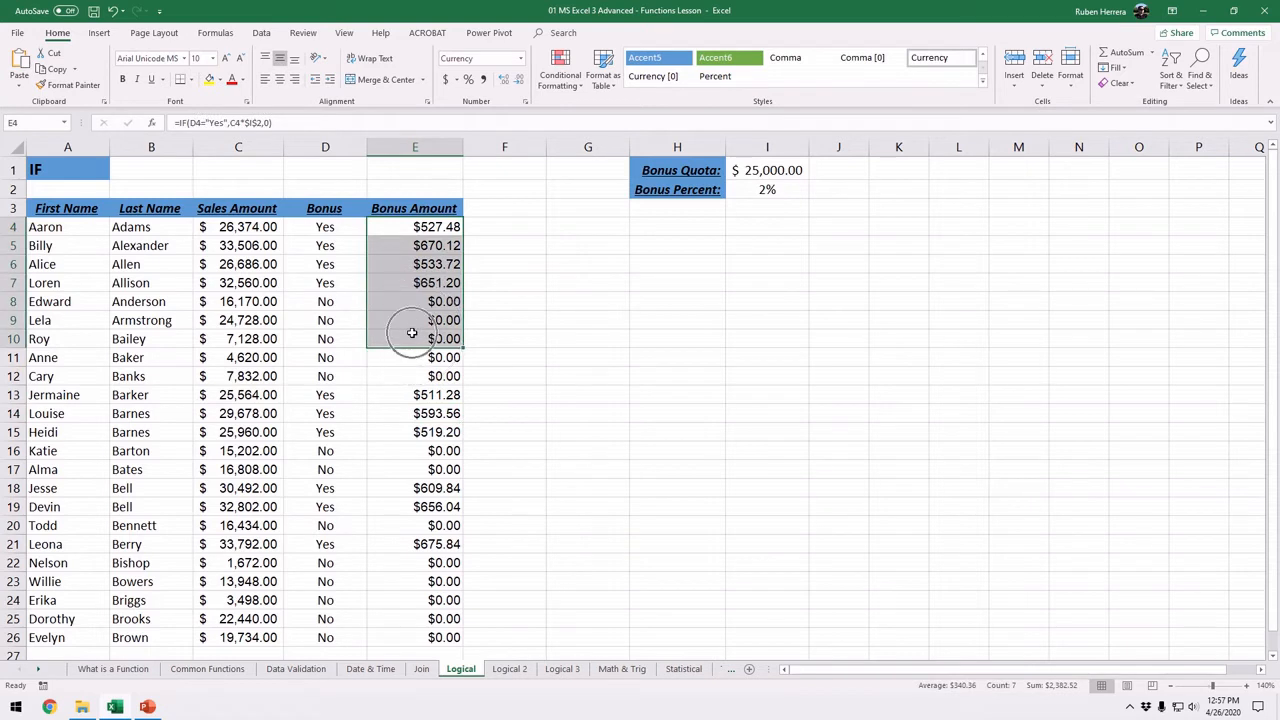
{"action": "left_click_drag", "start_coordinate": [240, 228], "coordinate": [236, 394]}
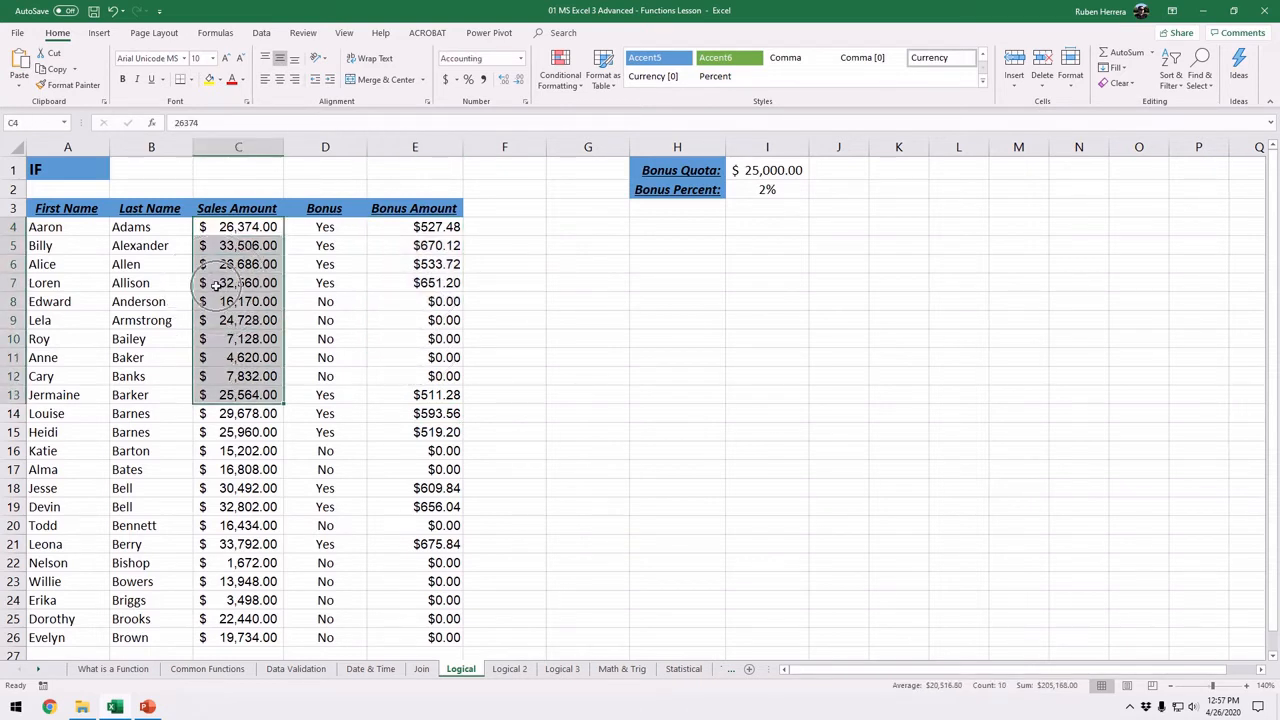
{"action": "left_click", "coordinate": [406, 228]}
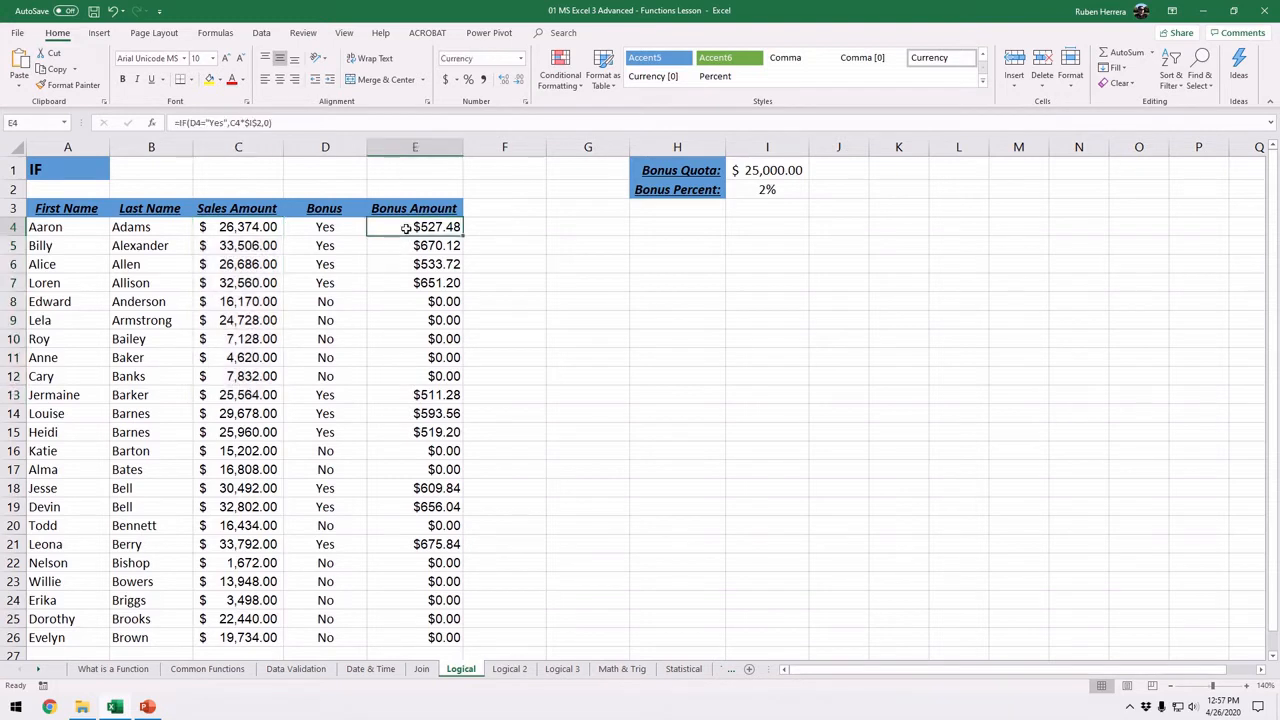
{"action": "key", "text": "ctrl+shift+Down"}
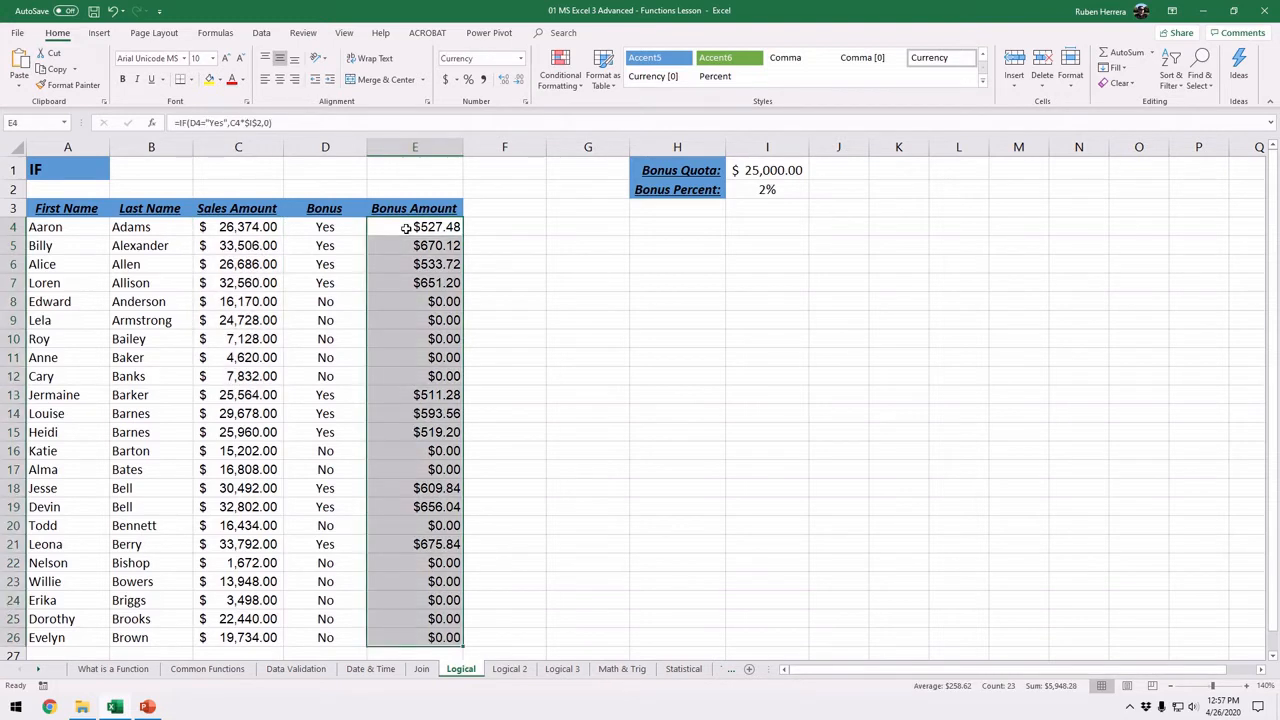
{"action": "left_click", "coordinate": [521, 59]}
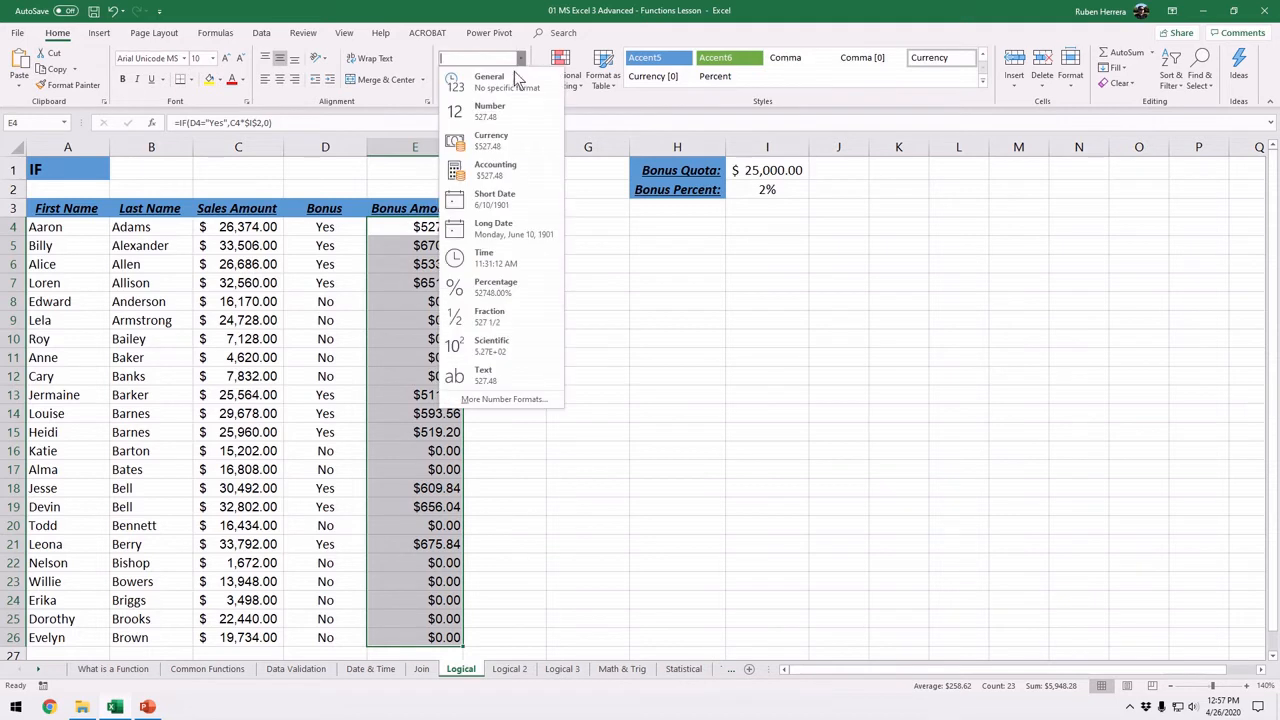
{"action": "left_click", "coordinate": [510, 170]}
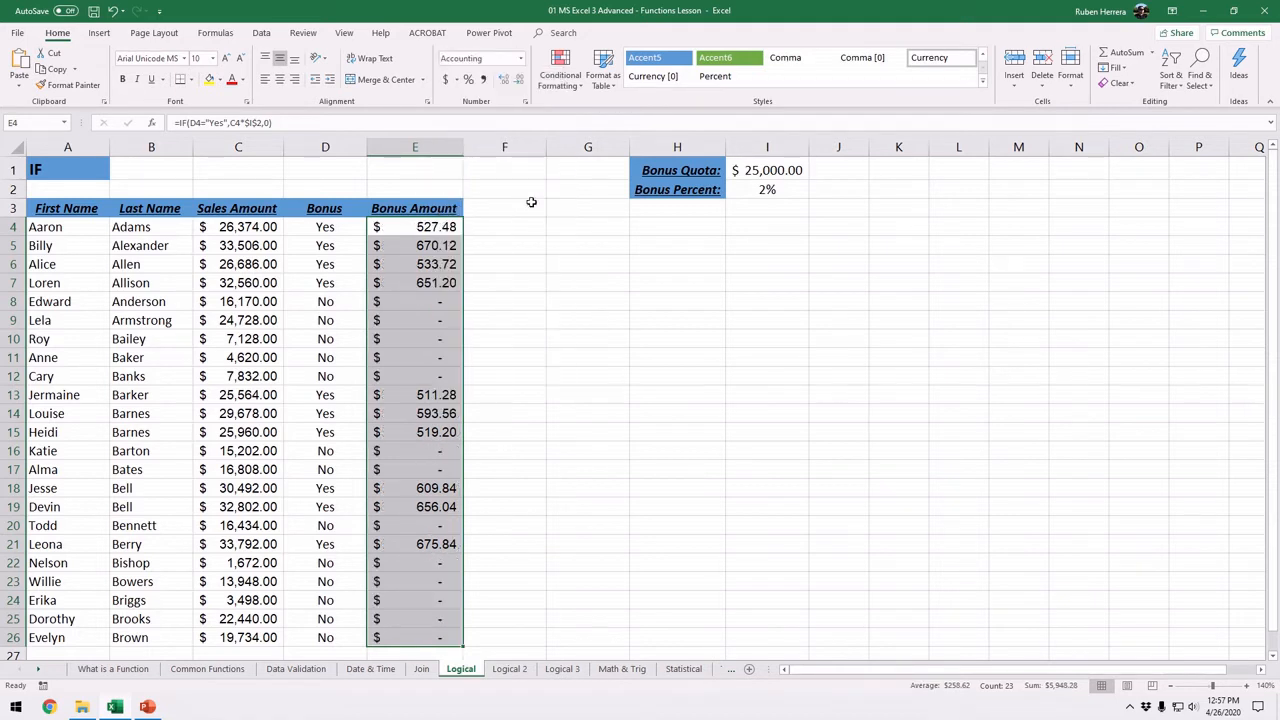
{"action": "left_click", "coordinate": [168, 170]}
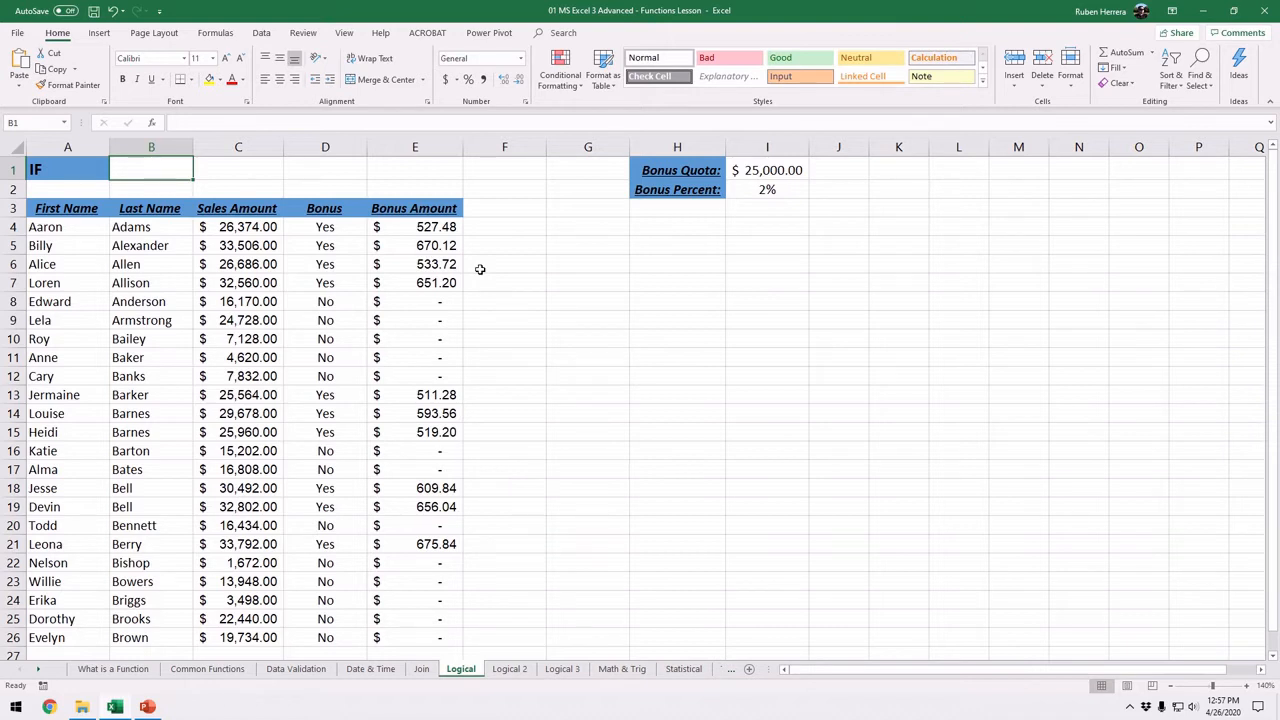
- Switch to the Logical 2 worksheet with the AND function exercise
{"action": "left_click", "coordinate": [510, 672]}
{"action": "left_click", "coordinate": [510, 672]}
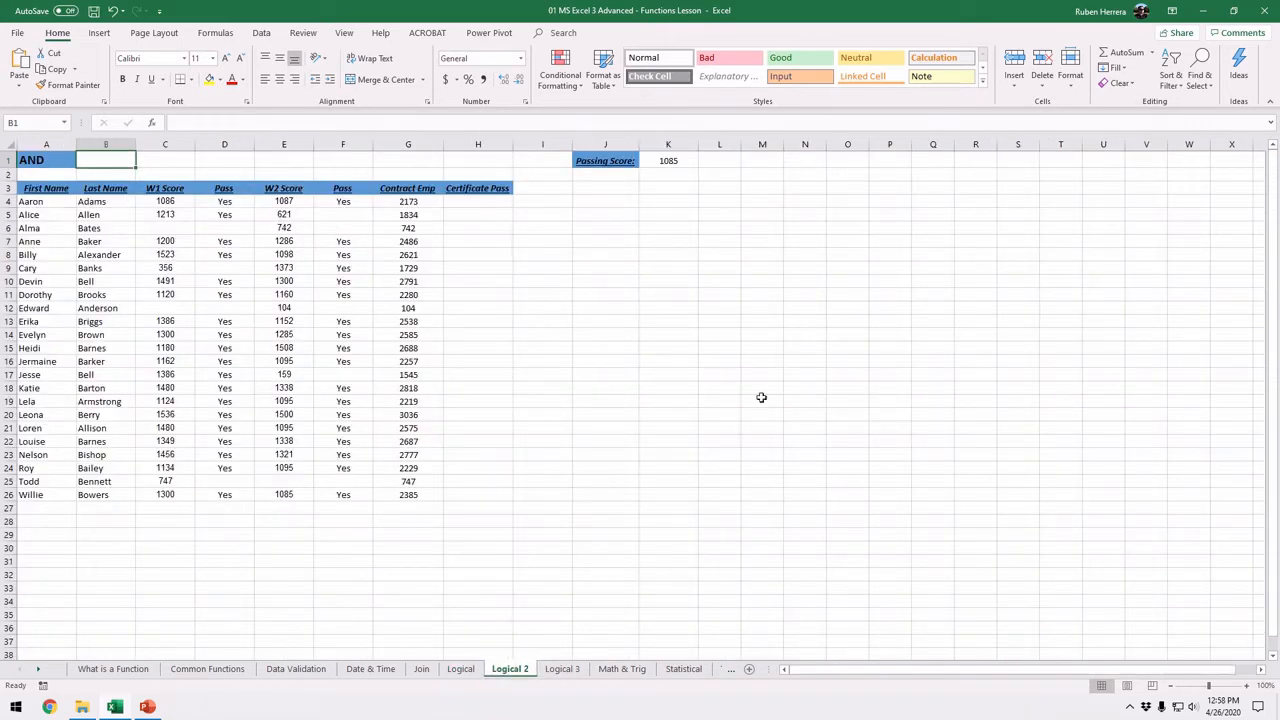
{"action": "left_click", "coordinate": [1246, 686]}
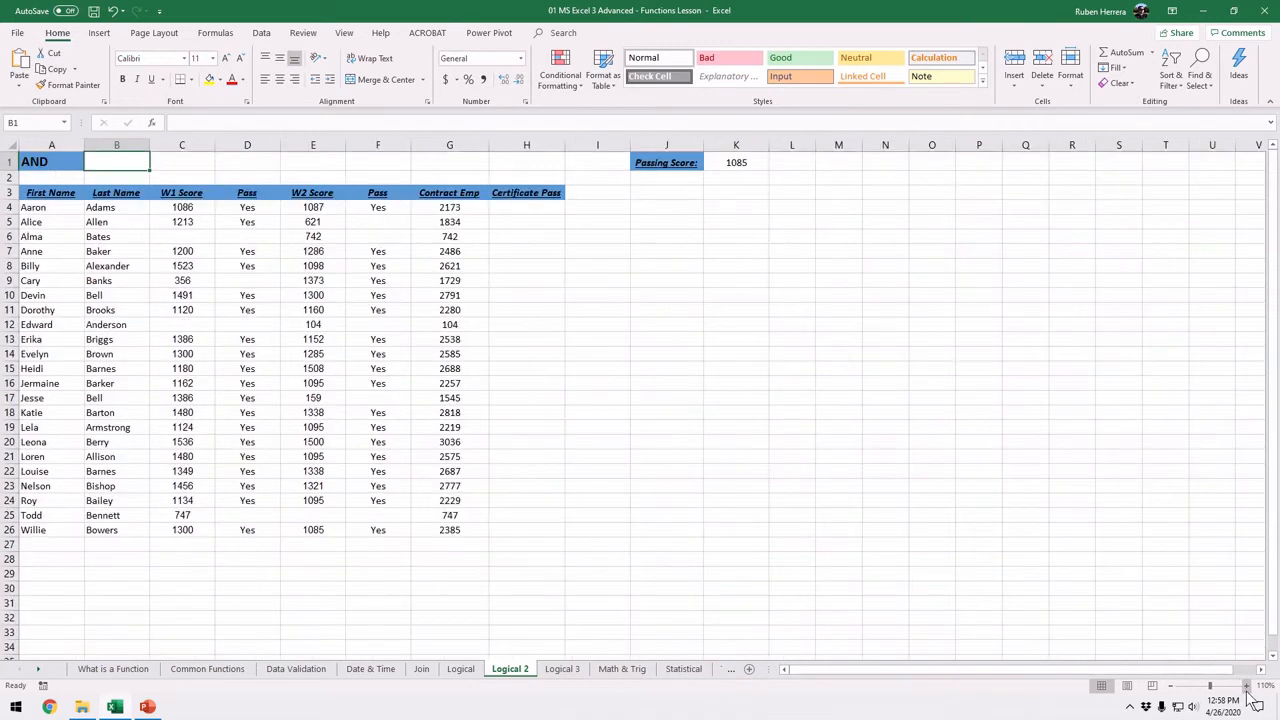
{"action": "left_click", "coordinate": [1246, 686]}
{"action": "left_click", "coordinate": [1246, 686]}
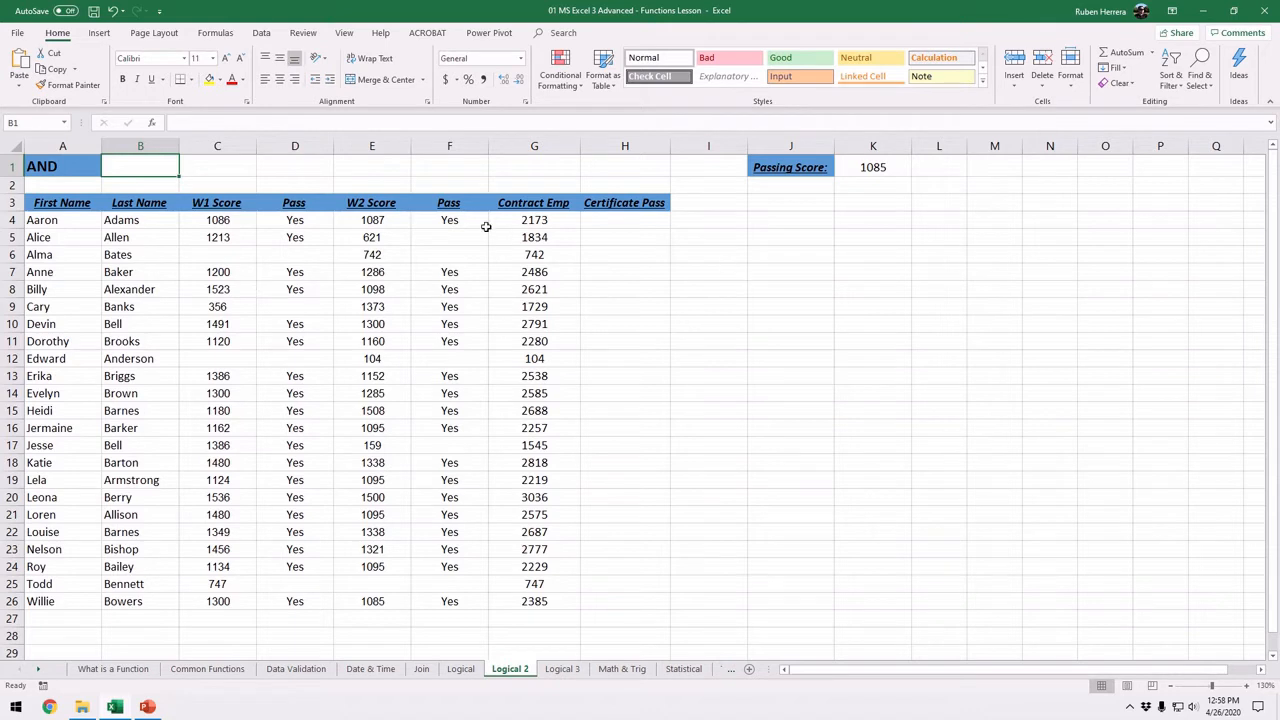
- Start an IF formula in H4 under Certificate Pass with a nested AND function as its logical test
{"action": "left_click", "coordinate": [294, 220]}
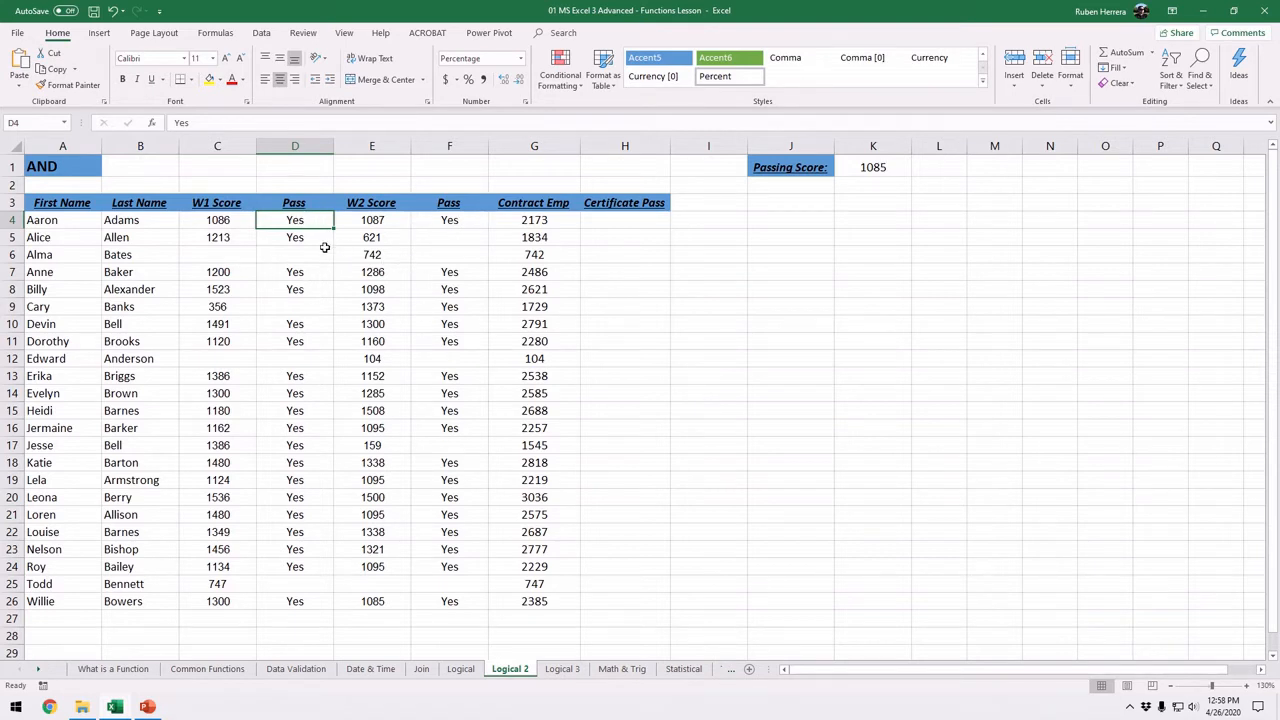
{"action": "left_click", "coordinate": [613, 225]}
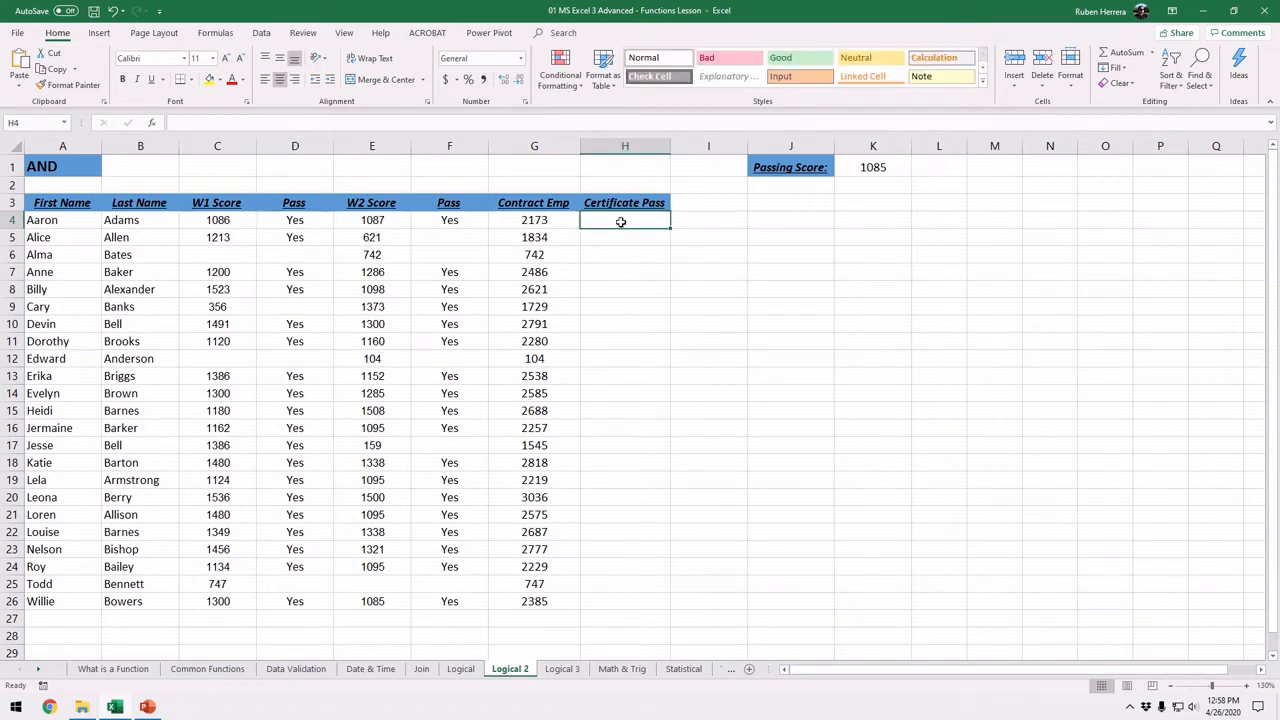
{"action": "left_click", "coordinate": [620, 221]}
{"action": "left_click", "coordinate": [620, 221]}
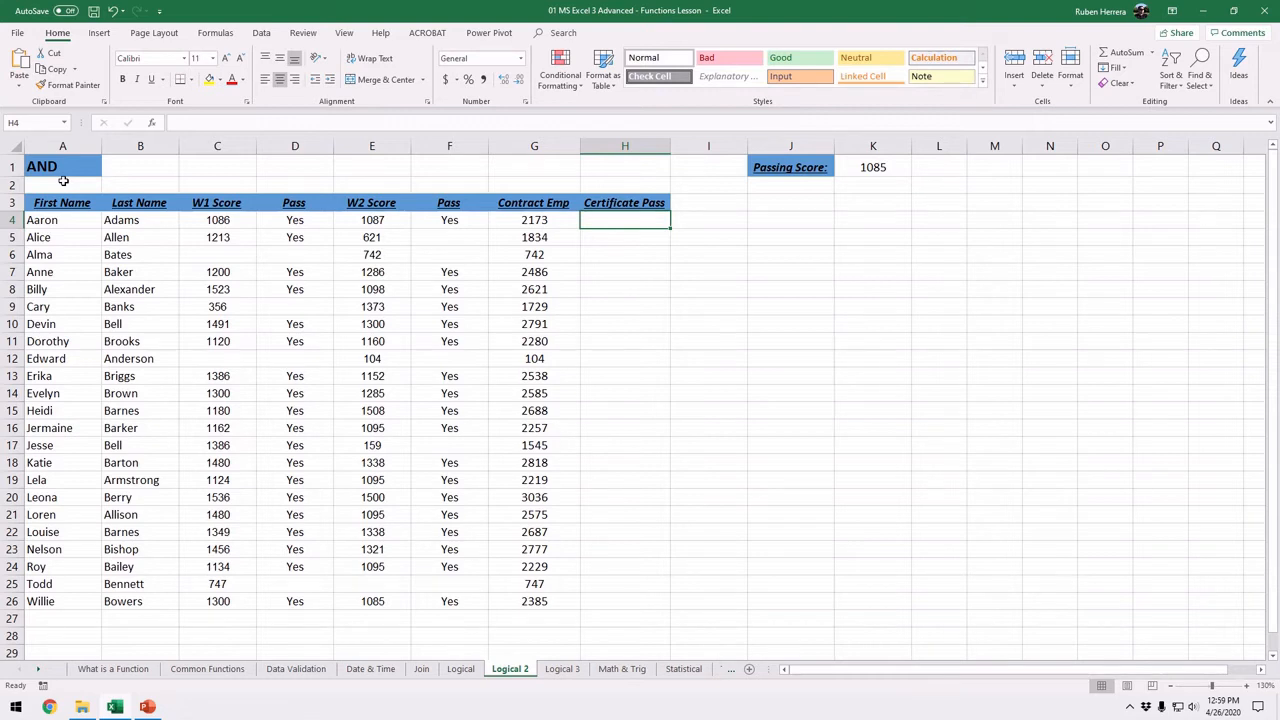
{"action": "left_click", "coordinate": [1247, 686]}
{"action": "left_click", "coordinate": [1247, 686]}
{"action": "scroll", "coordinate": [908, 491], "scroll_direction": "up", "scroll_amount": 1}
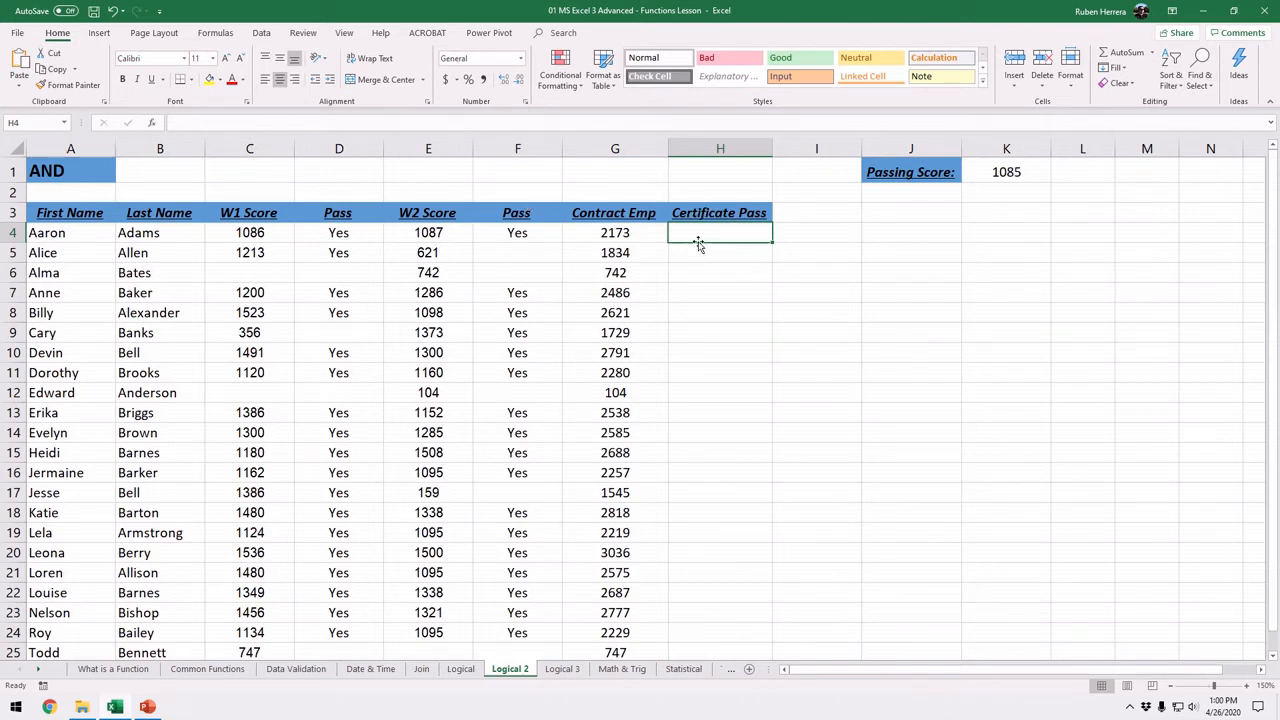
{"action": "type", "text": "="}
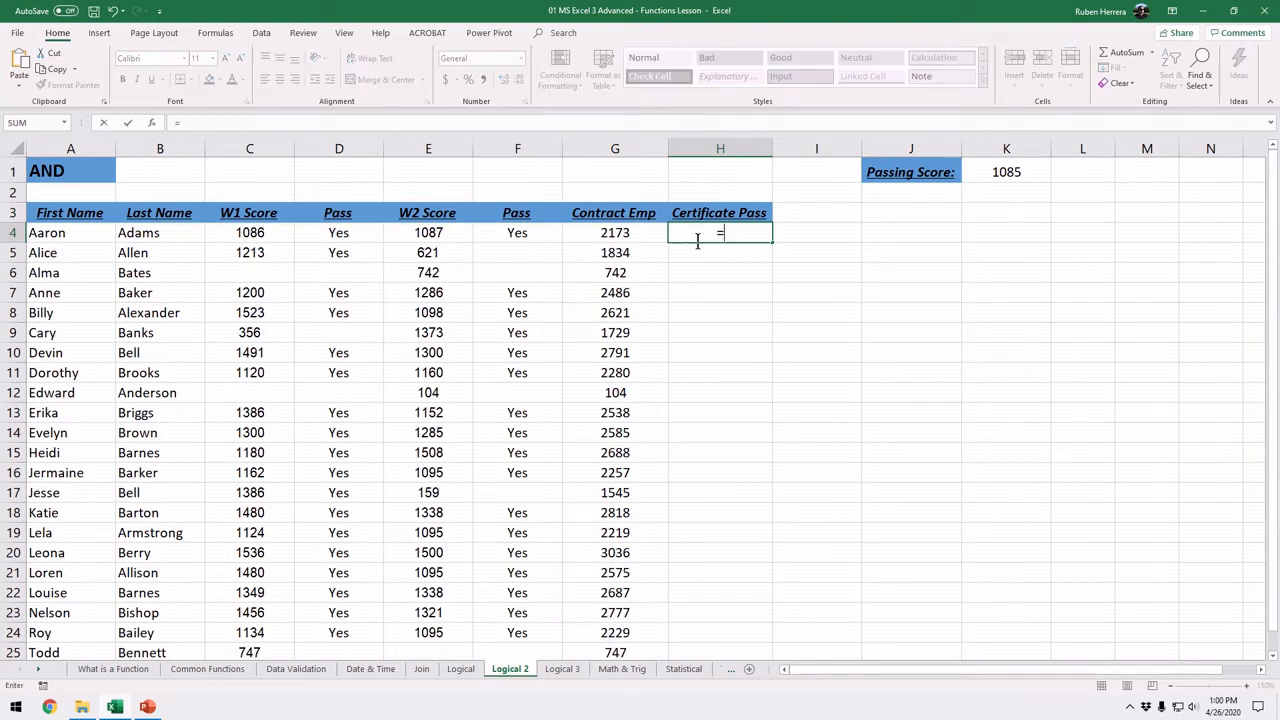
{"action": "type", "text": "if"}
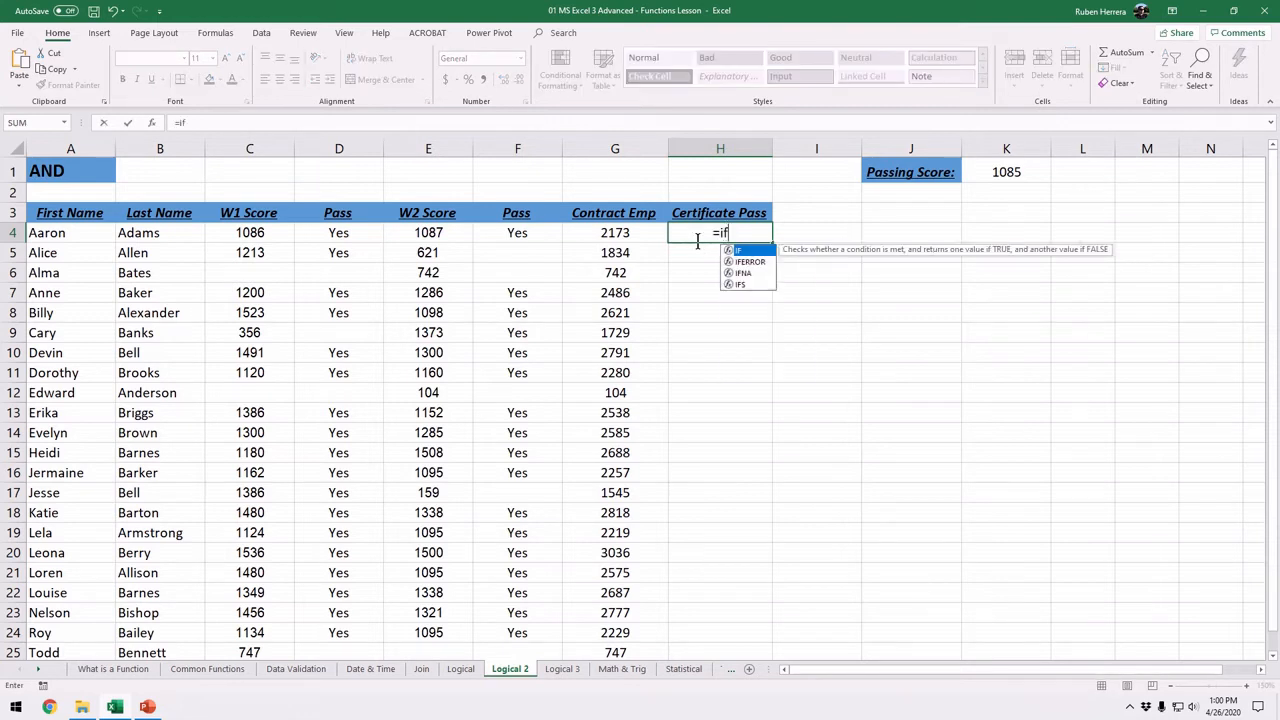
{"action": "key", "text": "Tab"}
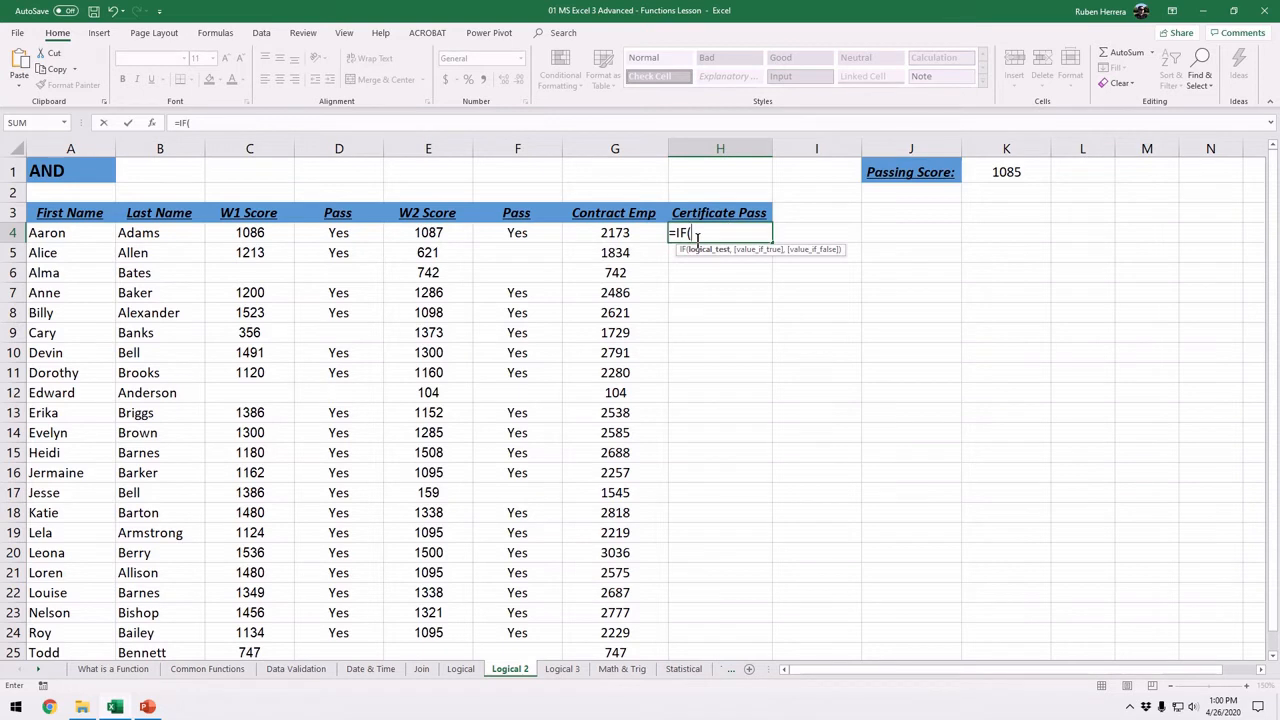
{"action": "type", "text": "and"}
{"action": "key", "text": "Tab"}
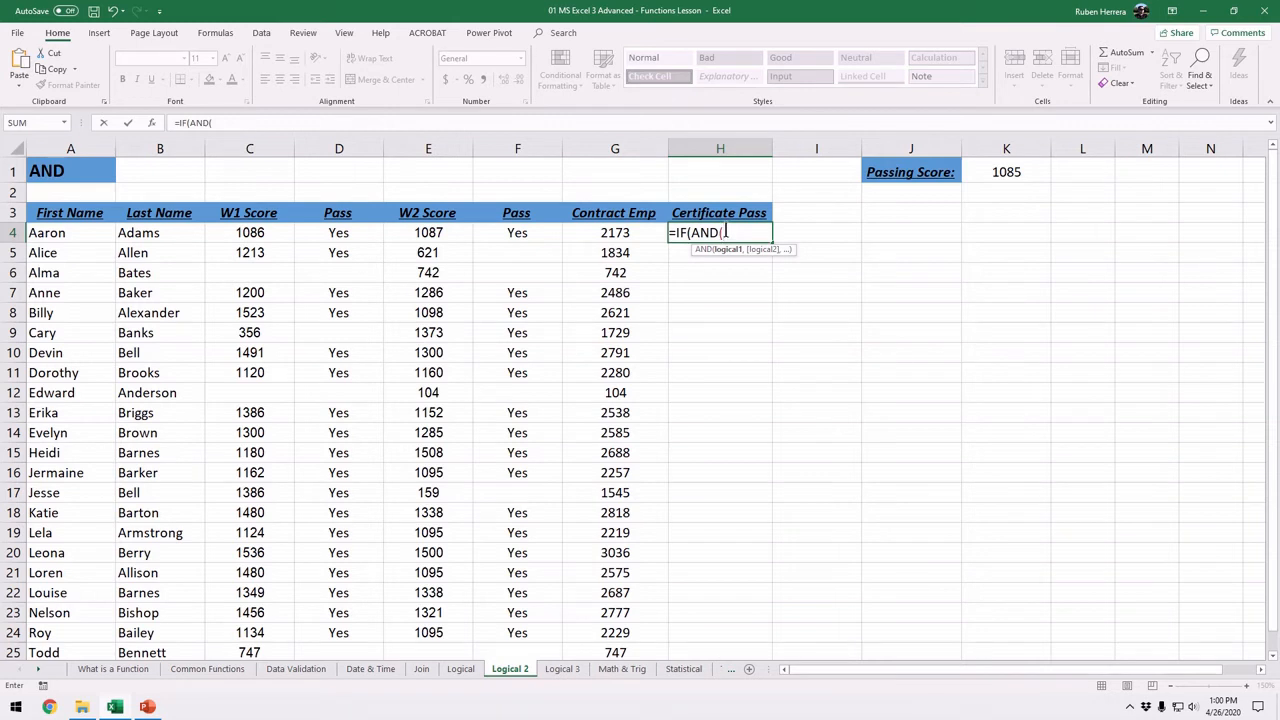
- Set the AND function's conditions in the H4 formula to D4="Yes" and F4="Yes" and close the AND function
{"action": "left_click", "coordinate": [341, 235]}
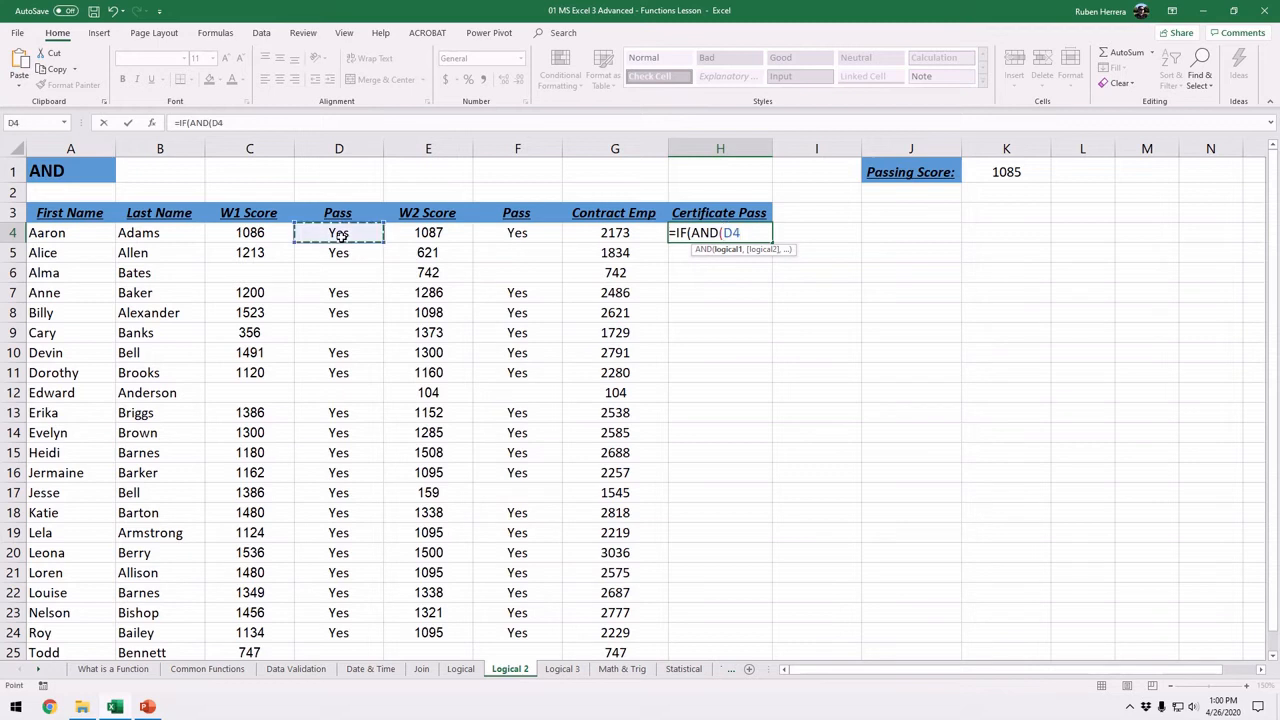
{"action": "type", "text": "=\"Yes"}
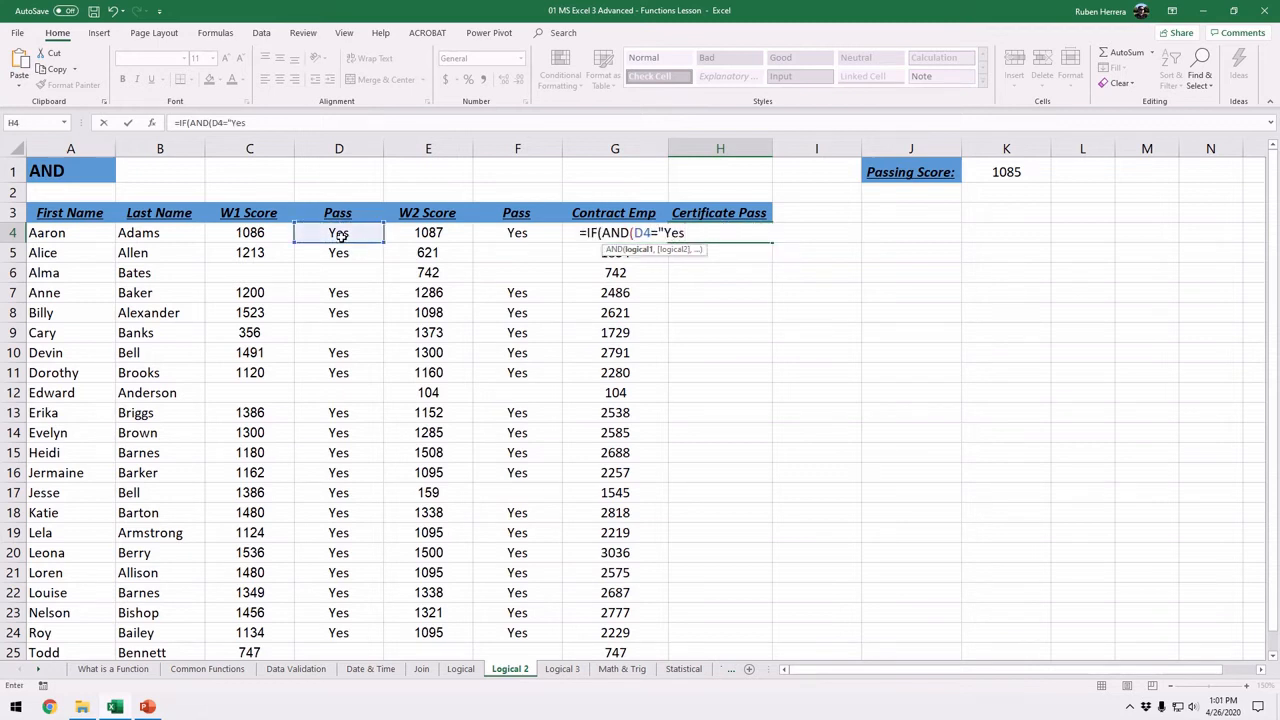
{"action": "type", "text": "\","}
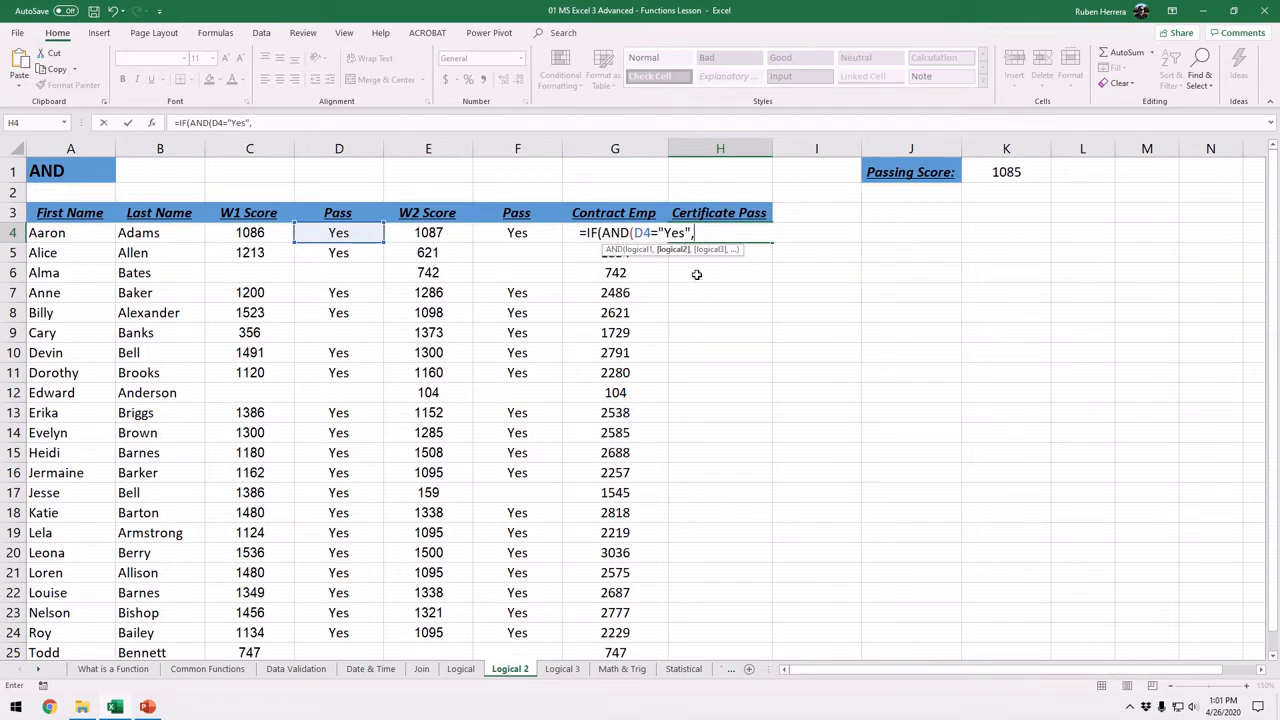
{"action": "left_click", "coordinate": [517, 232]}
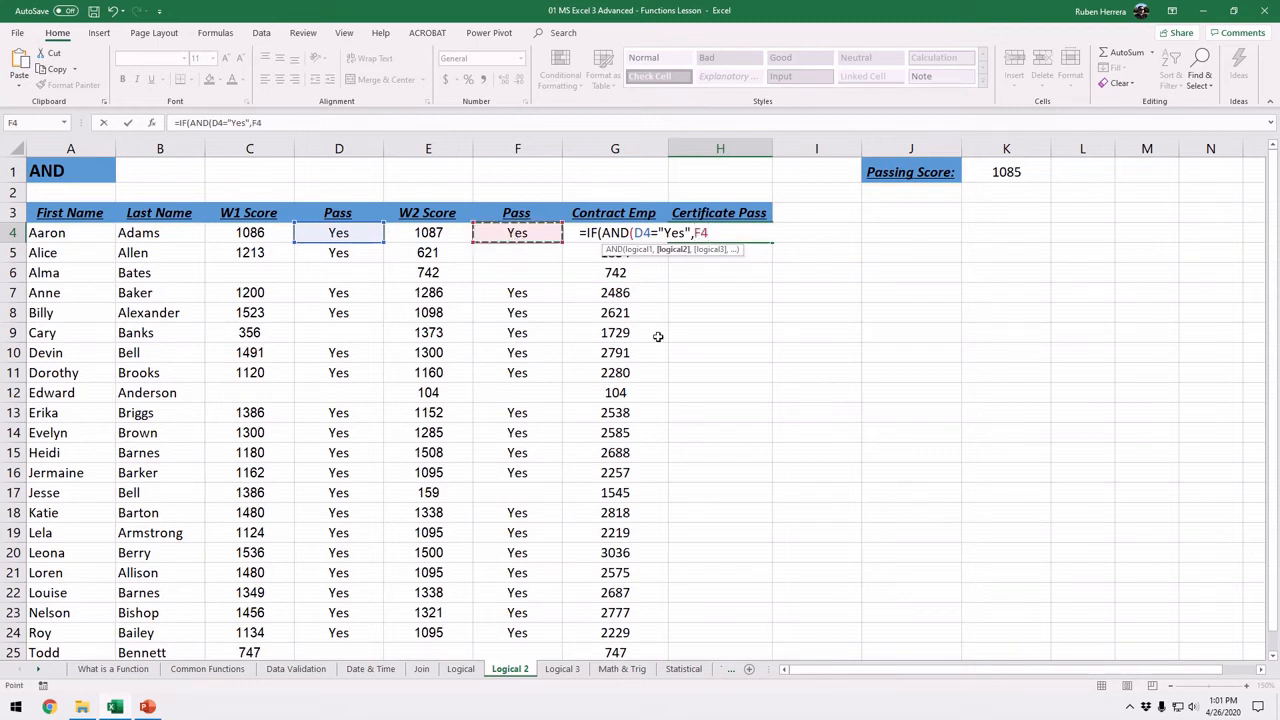
{"action": "type", "text": "=\"Yes\")"}
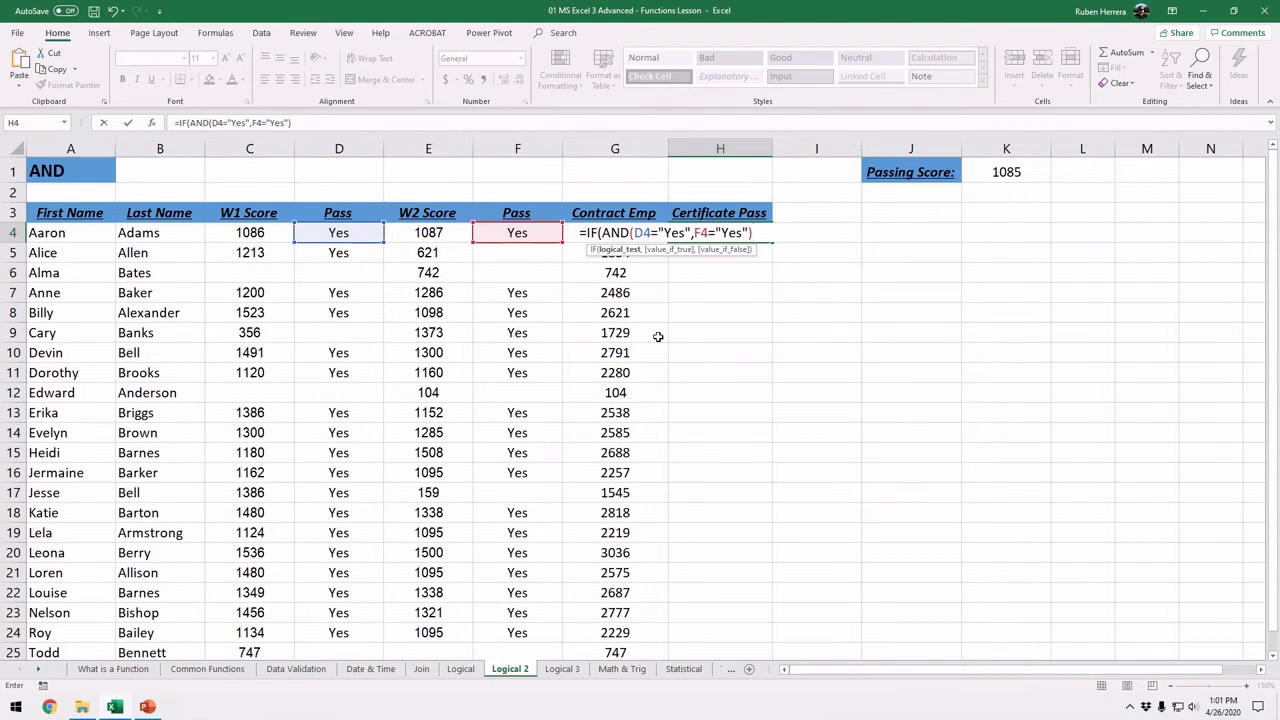
- Complete the H4 formula with "Pass" as the value if true and "See Mgr." as the value if false
{"action": "type", "text": ","}
{"action": "type", "text": "\"Pas"}
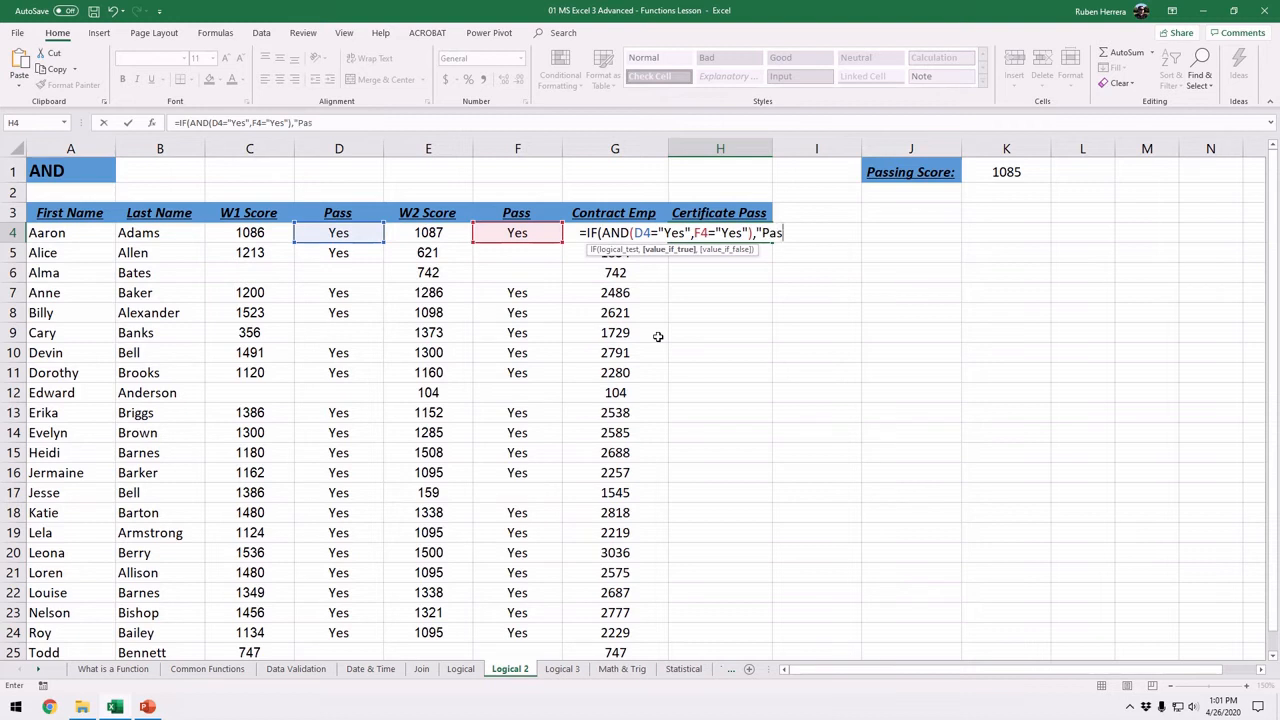
{"action": "type", "text": "s\",\""}
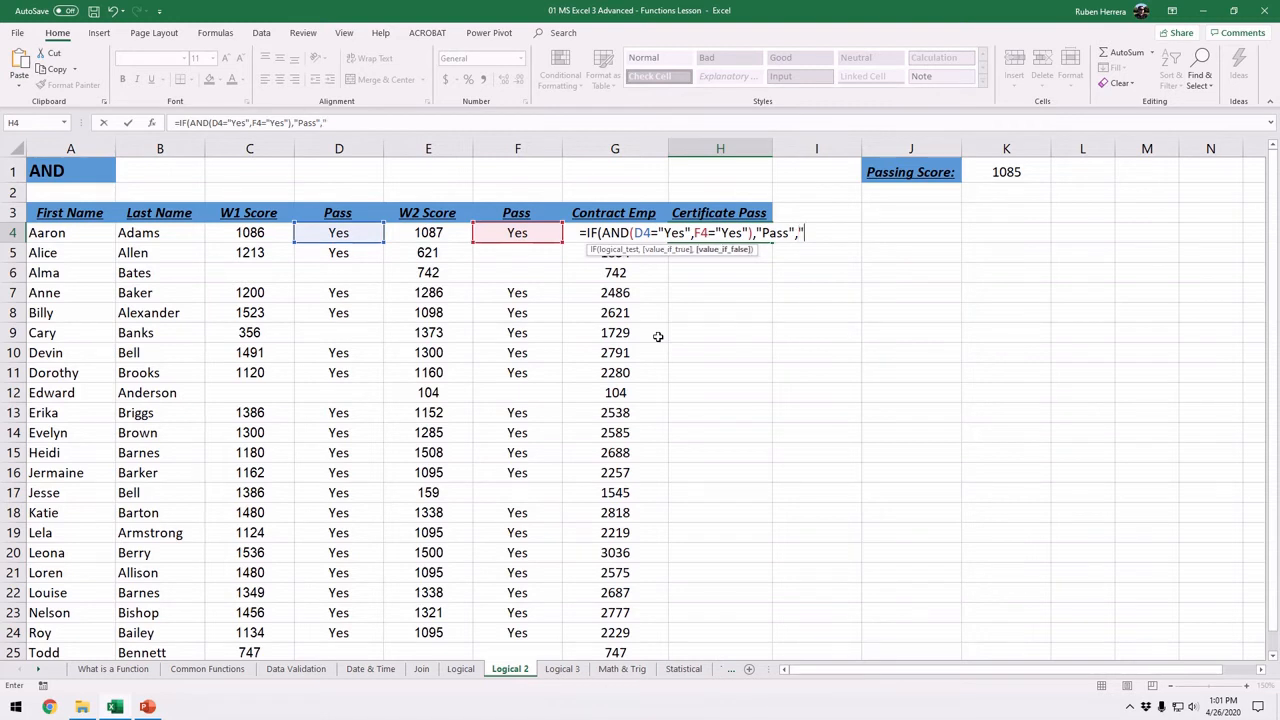
{"action": "type", "text": "See Mgr.\""}
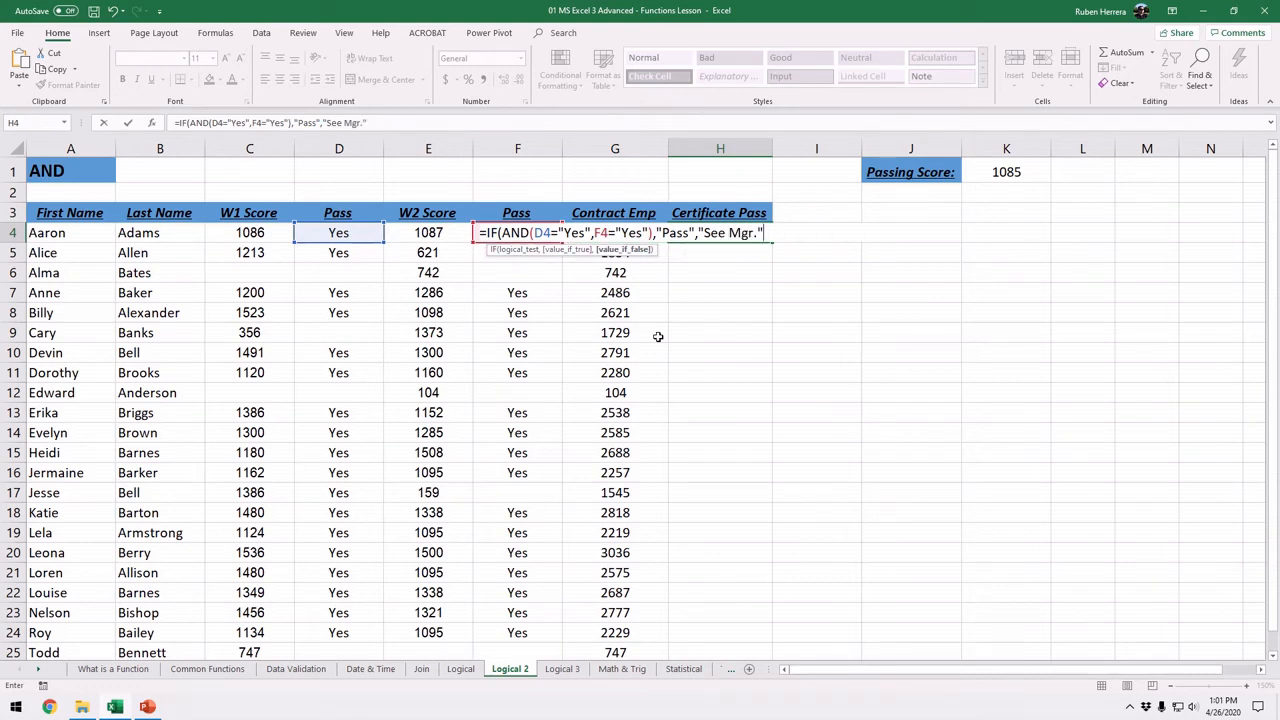
{"action": "type", "text": ")"}
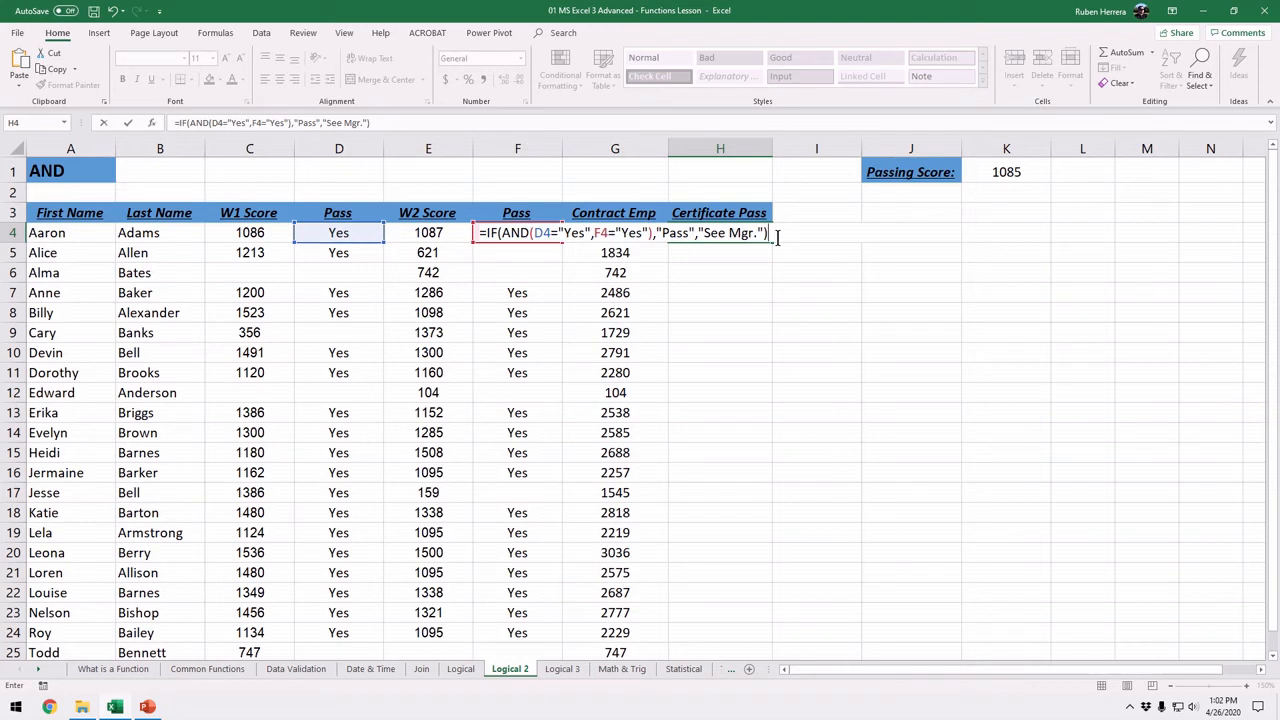
{"action": "key", "text": "Return"}
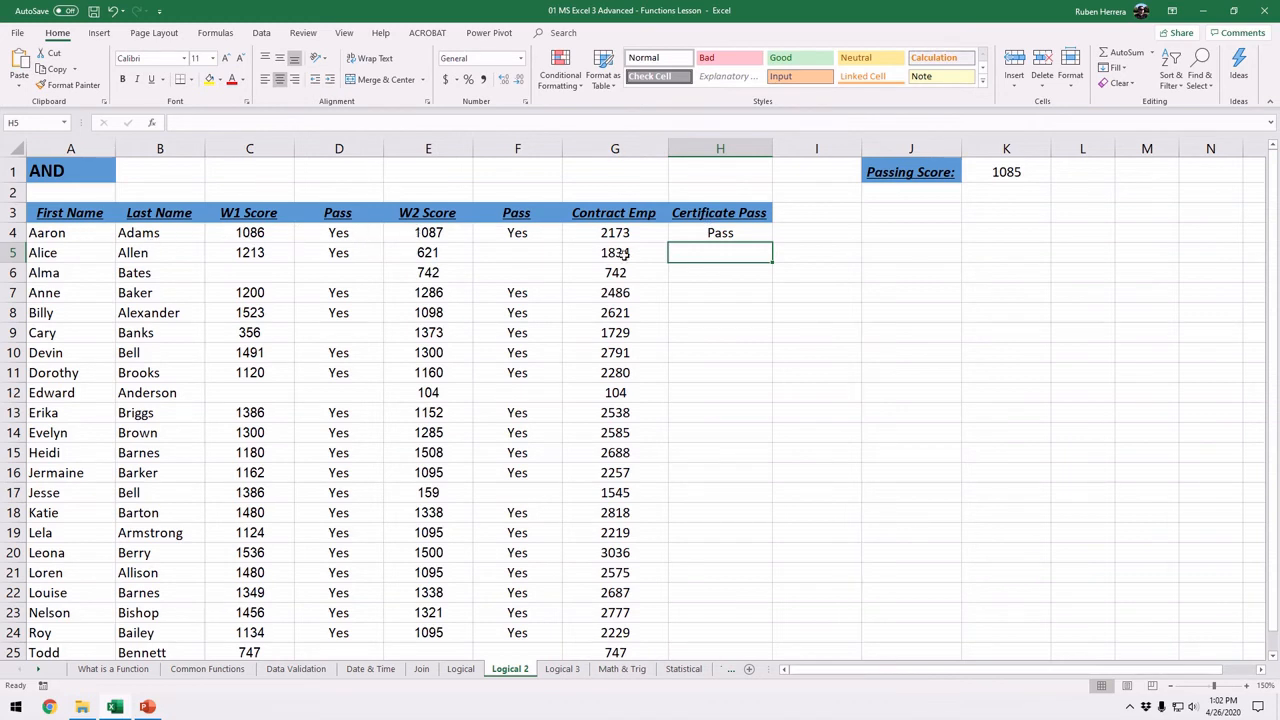
- Fill the H4 formula down the Certificate Pass column to the last employee row
{"action": "left_click", "coordinate": [717, 236]}
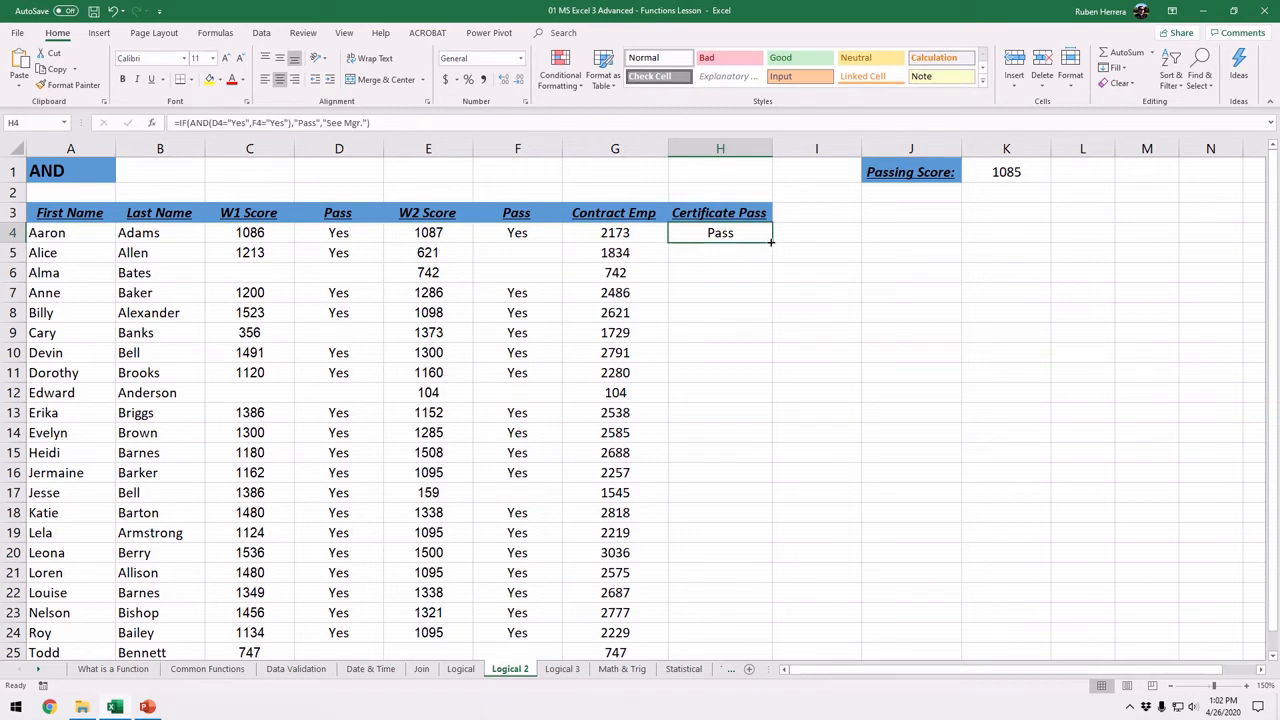
{"action": "double_click", "coordinate": [770, 243]}
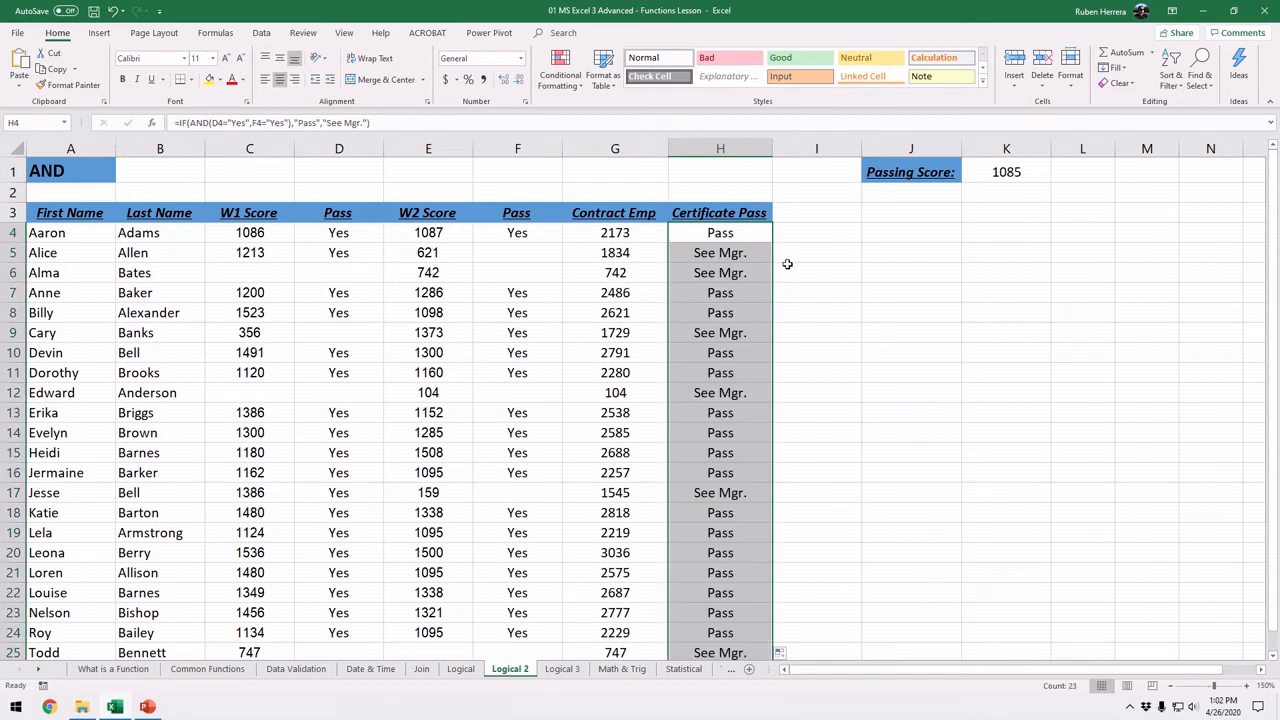
{"action": "left_click", "coordinate": [786, 357]}
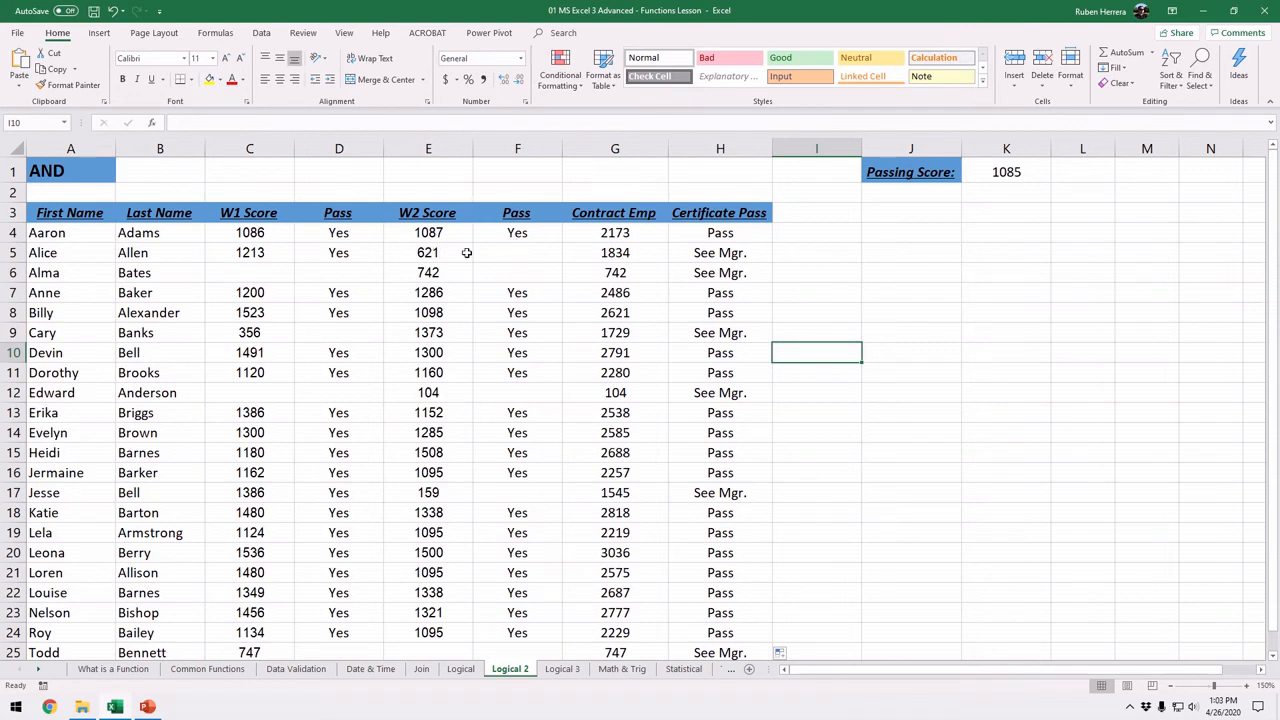
{"action": "left_click", "coordinate": [146, 172]}
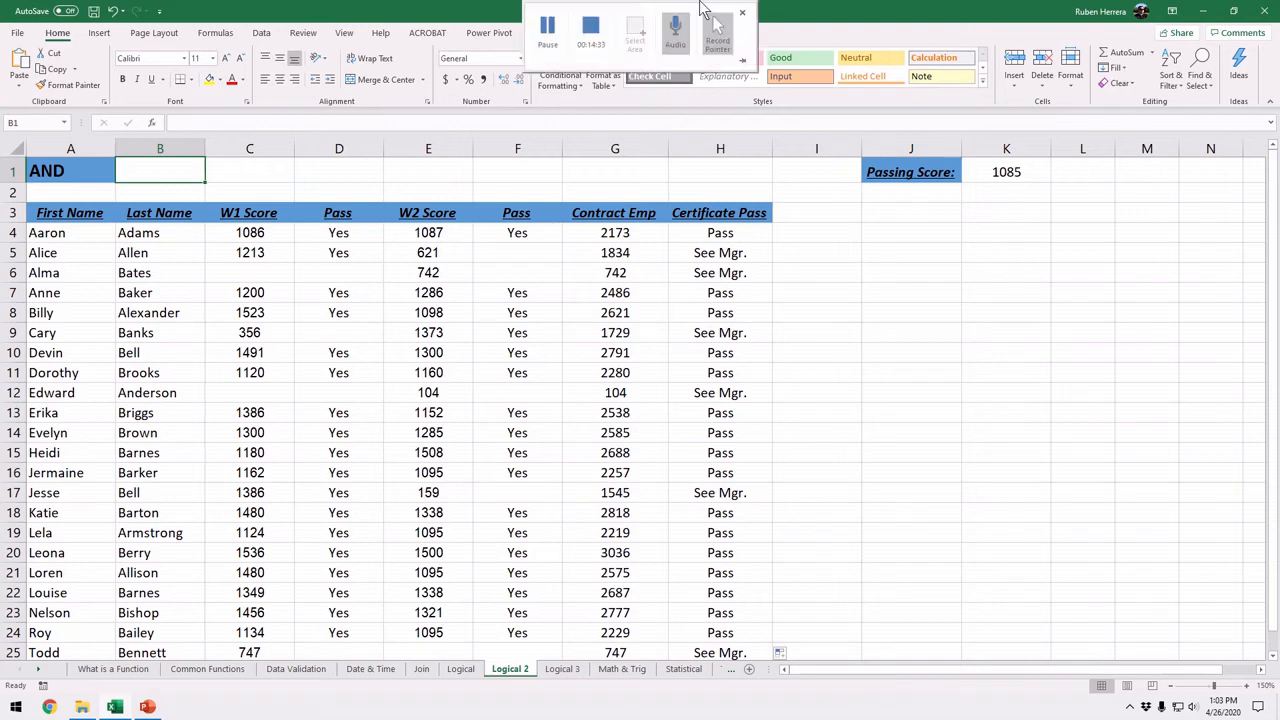
- Switch to the Logical 3 worksheet with the OR function exercise and enlarge its view to 140%
{"action": "left_click", "coordinate": [564, 672]}
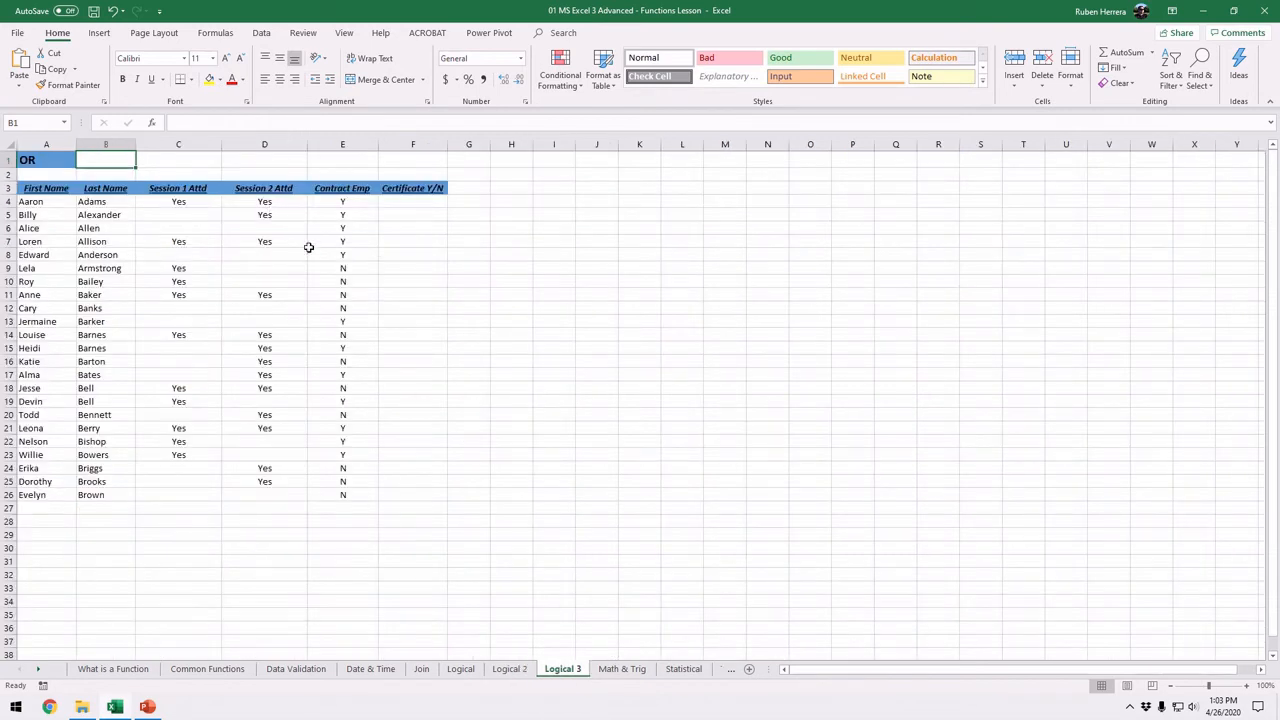
{"action": "left_click", "coordinate": [1247, 686]}
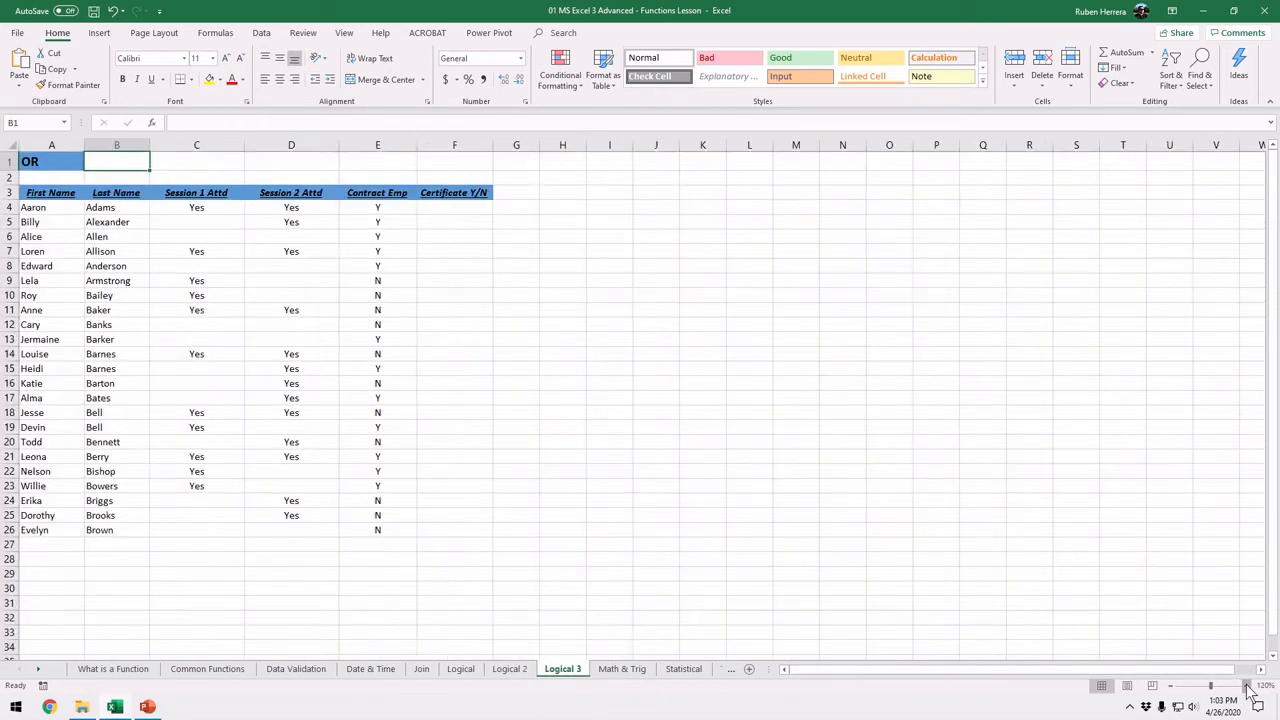
{"action": "left_click", "coordinate": [1247, 686]}
{"action": "left_click", "coordinate": [1247, 686]}
{"action": "left_click", "coordinate": [1247, 686]}
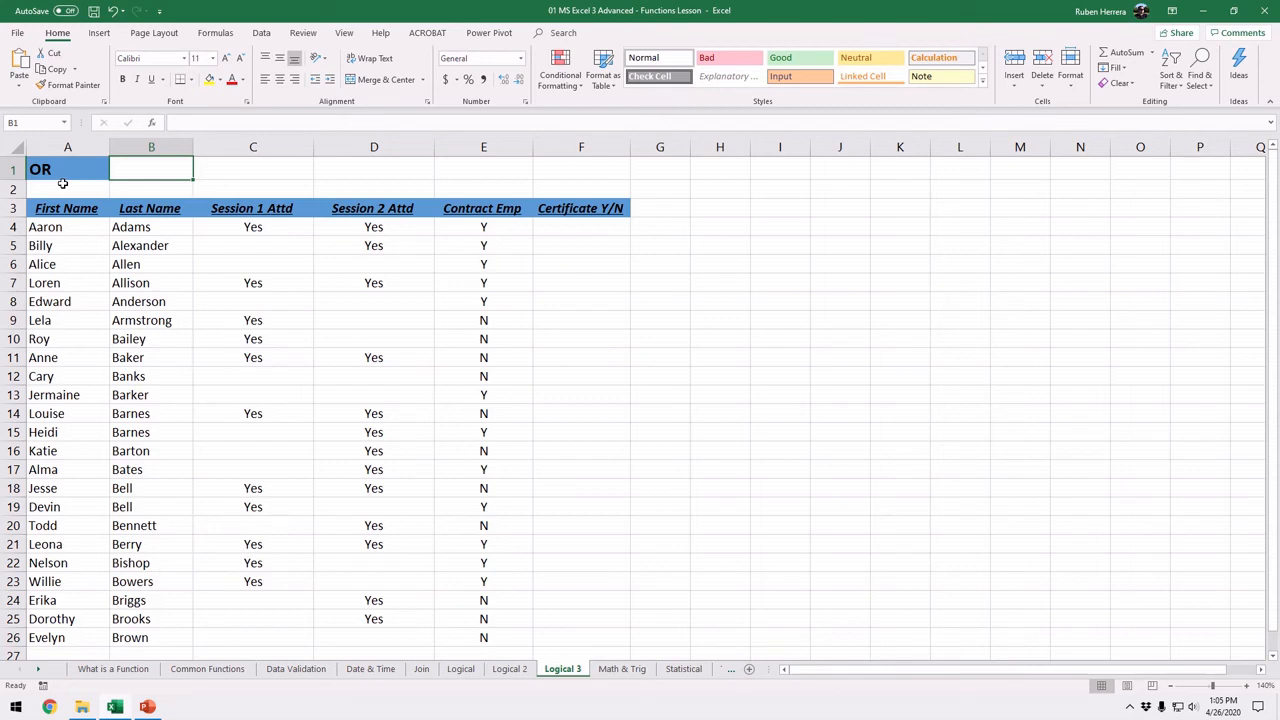
- Start an IF formula in F4 under Certificate Y/N with a nested OR function as its logical test
{"action": "left_click", "coordinate": [578, 226]}
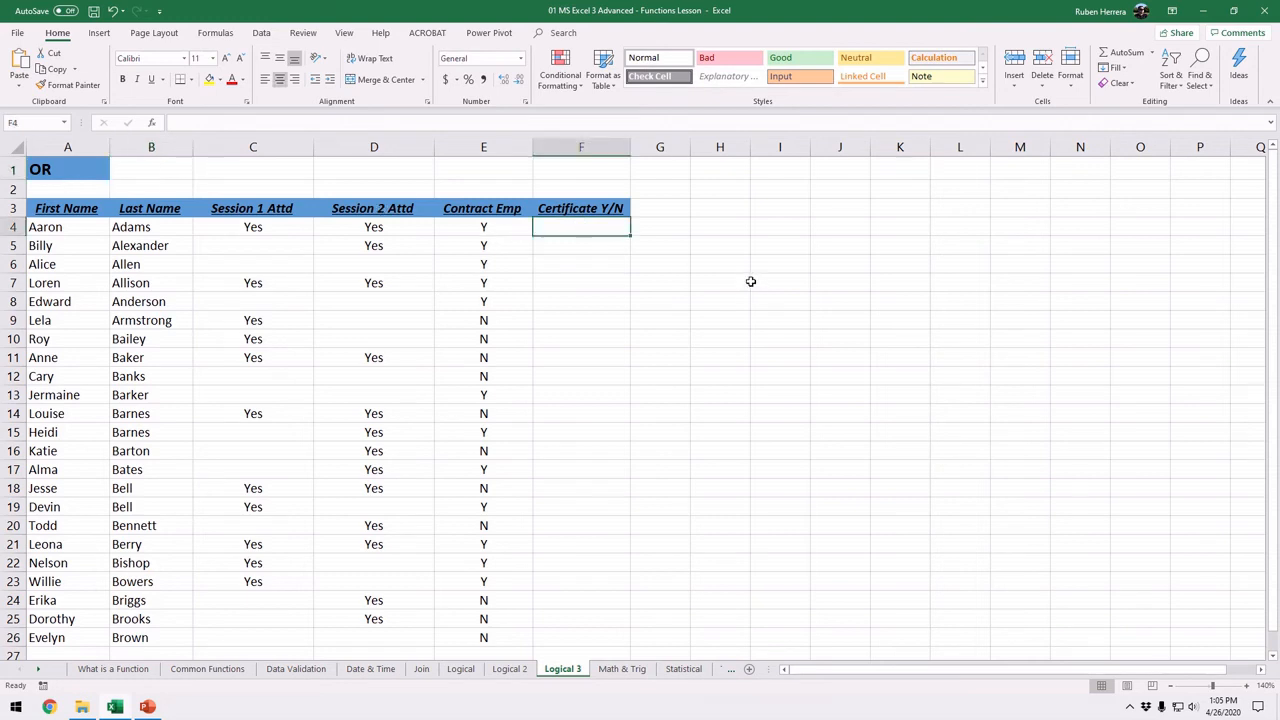
{"action": "type", "text": "=IF("}
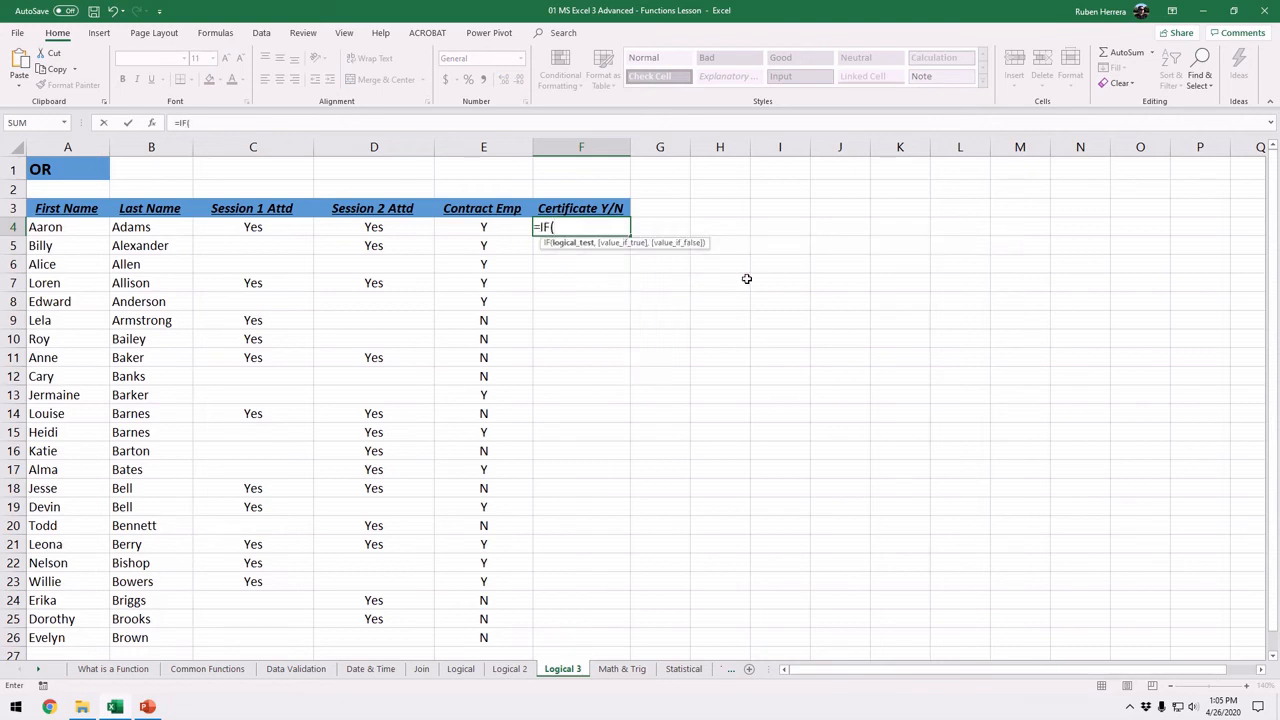
{"action": "type", "text": "OR("}
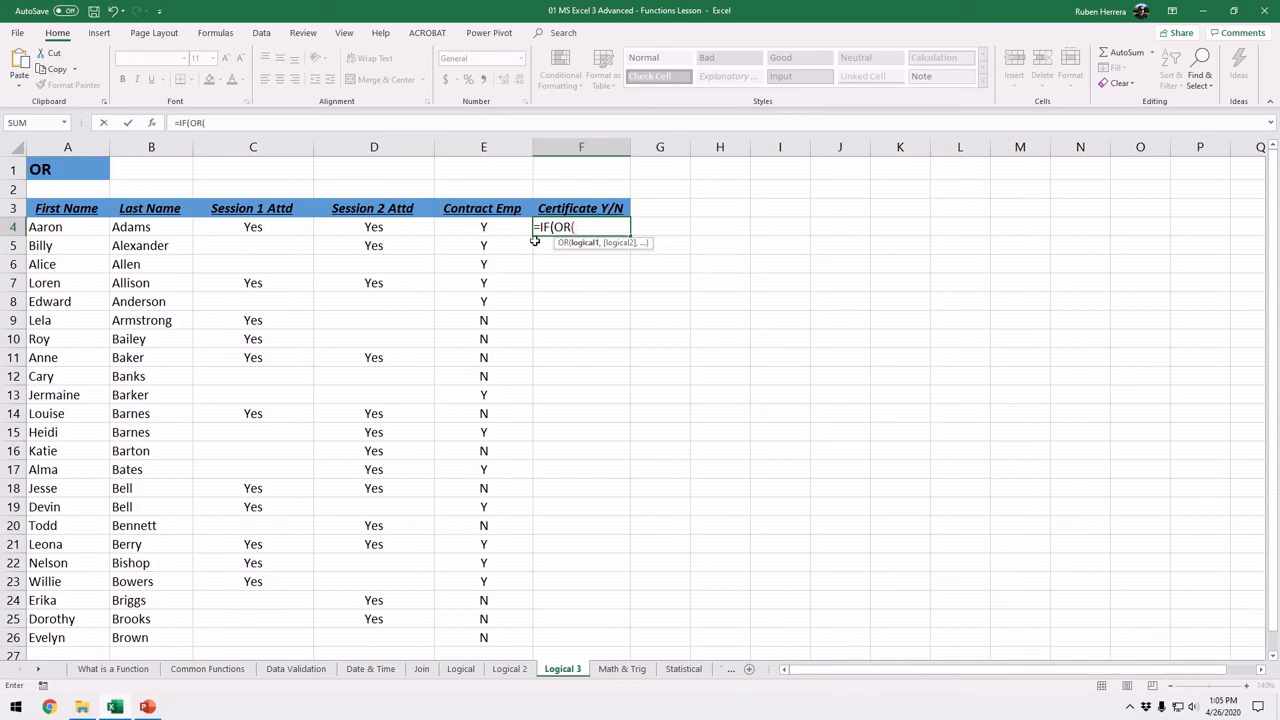
- Set the OR function's conditions in the F4 formula to C4="Yes" and D4="Yes" and close the OR function
{"action": "left_click", "coordinate": [257, 229]}
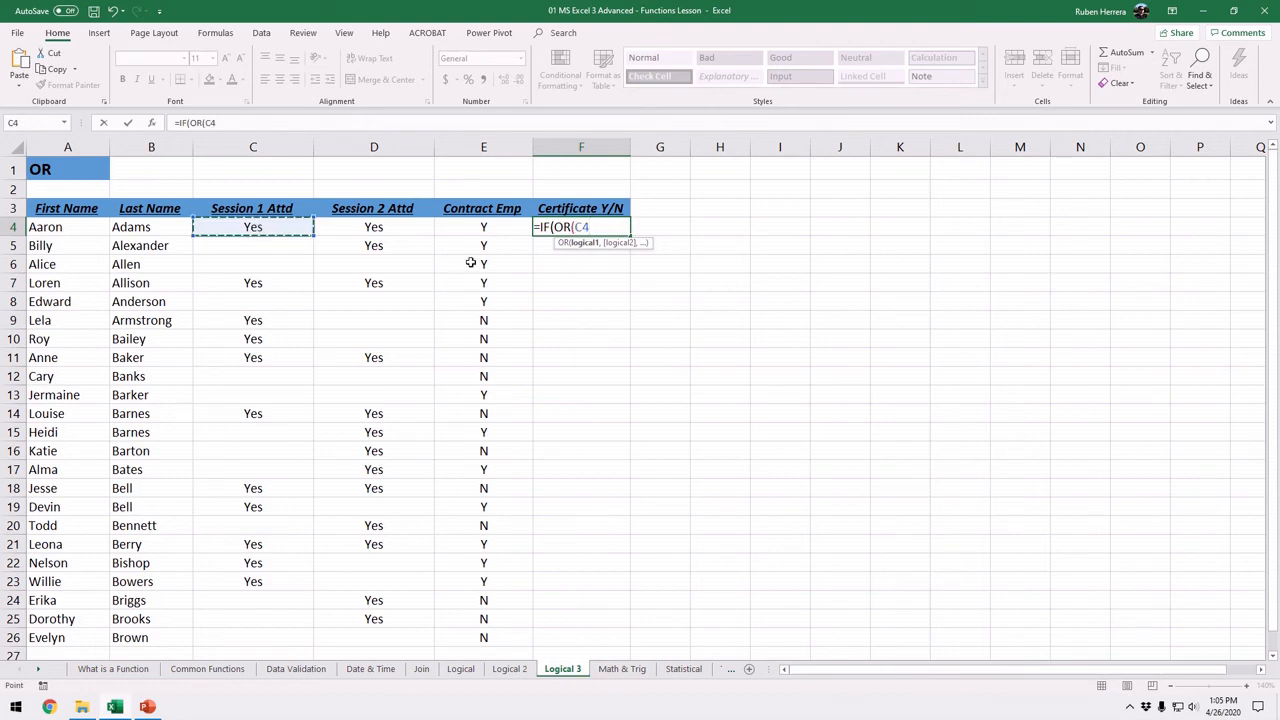
{"action": "type", "text": "=\"Yes\""}
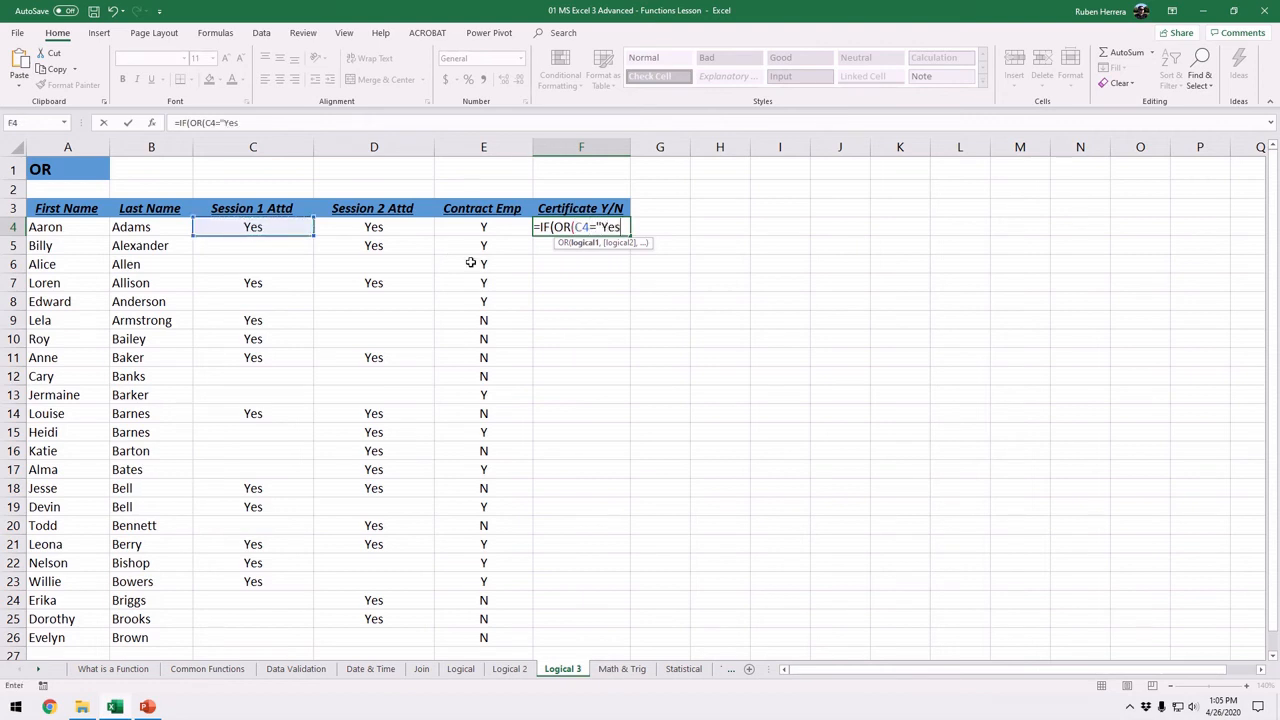
{"action": "type", "text": ","}
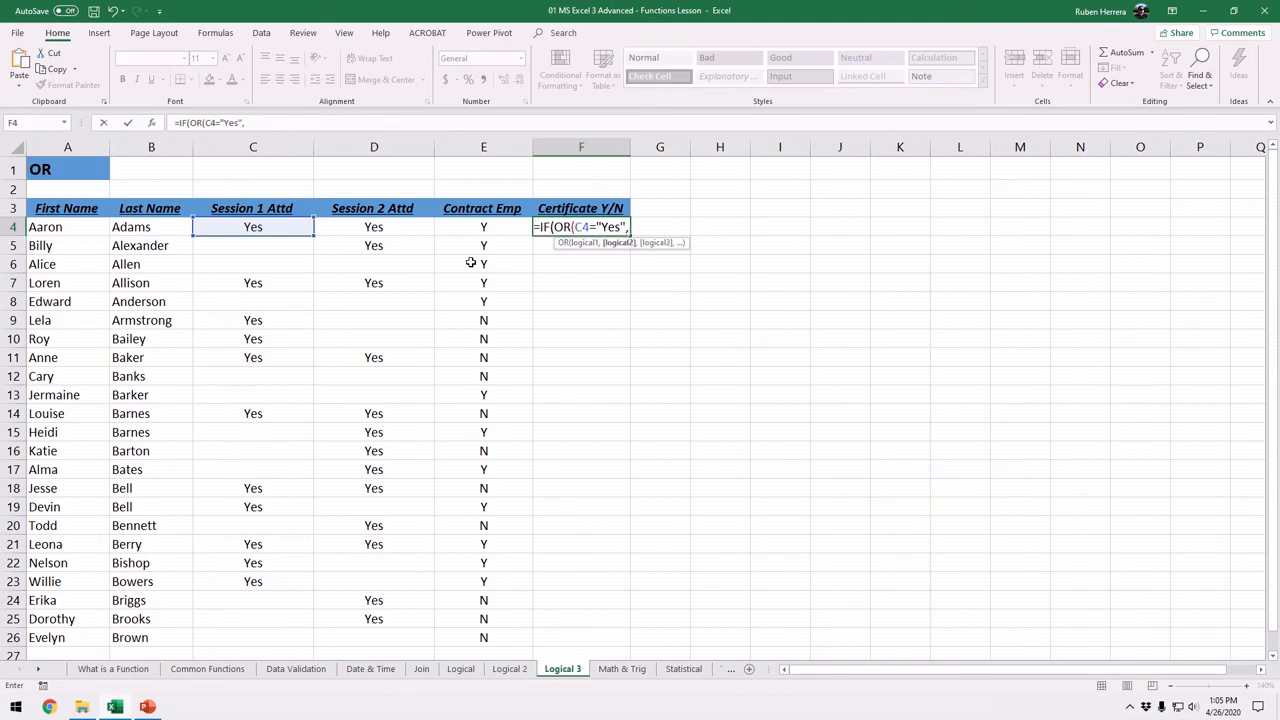
{"action": "left_click", "coordinate": [390, 227]}
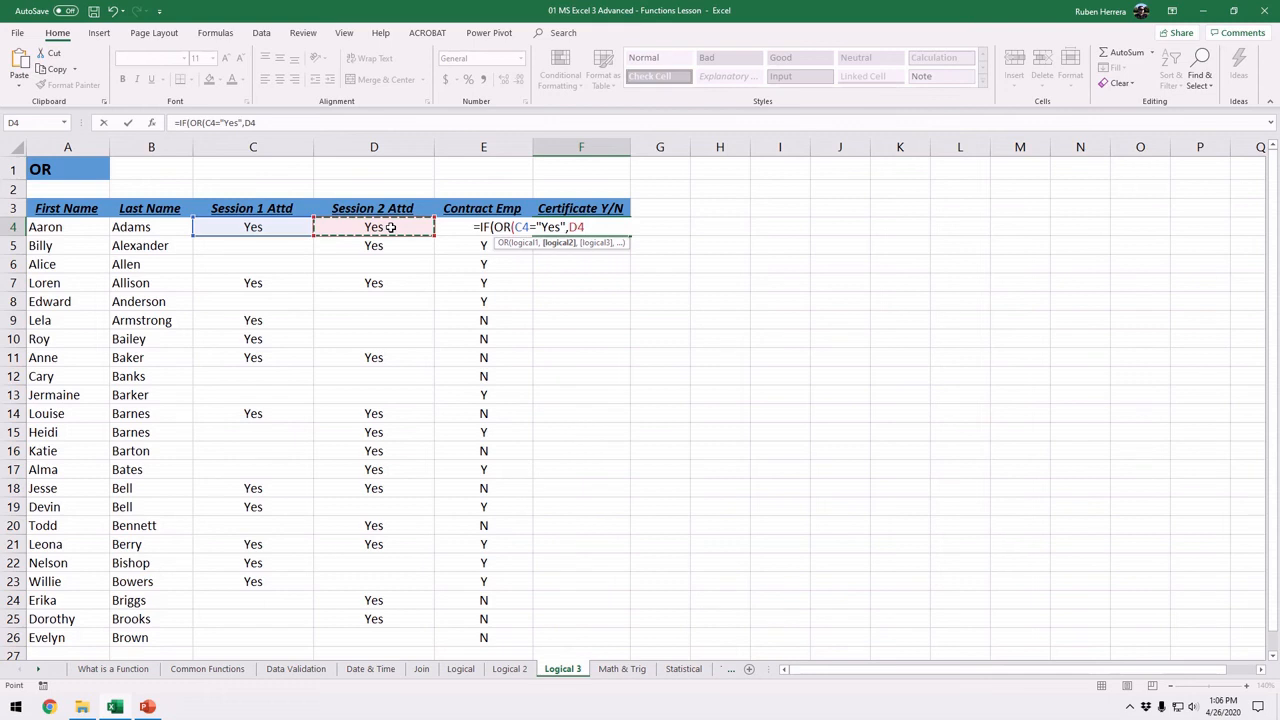
{"action": "type", "text": "=\"Yes\""}
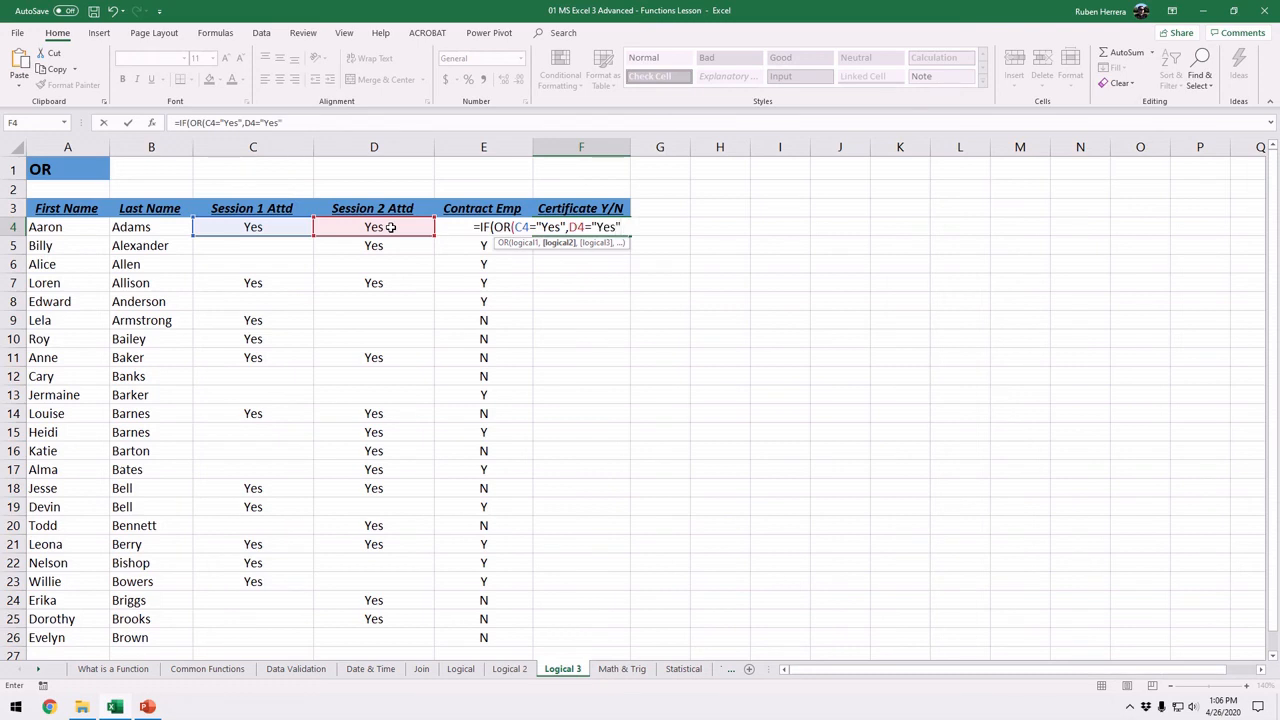
{"action": "type", "text": ")"}
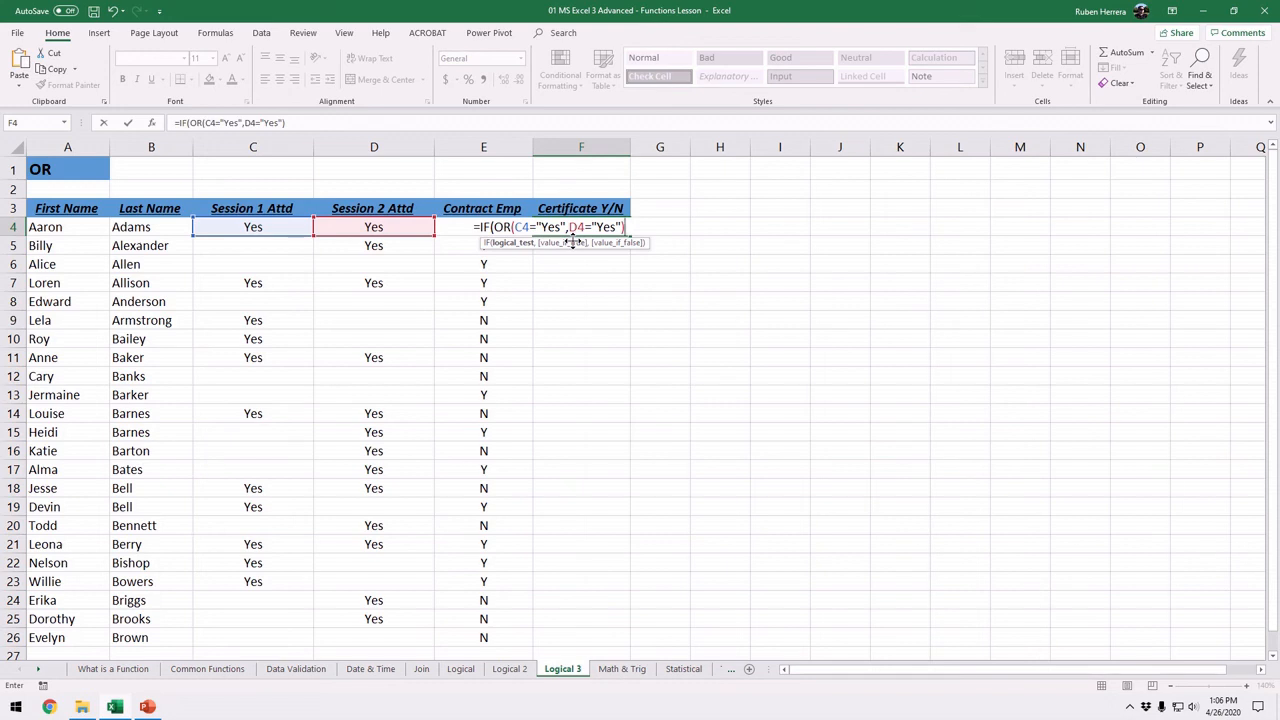
- Complete the F4 formula with "Yes" as the value if true and "See Mgr." as the value if false
{"action": "type", "text": ","}
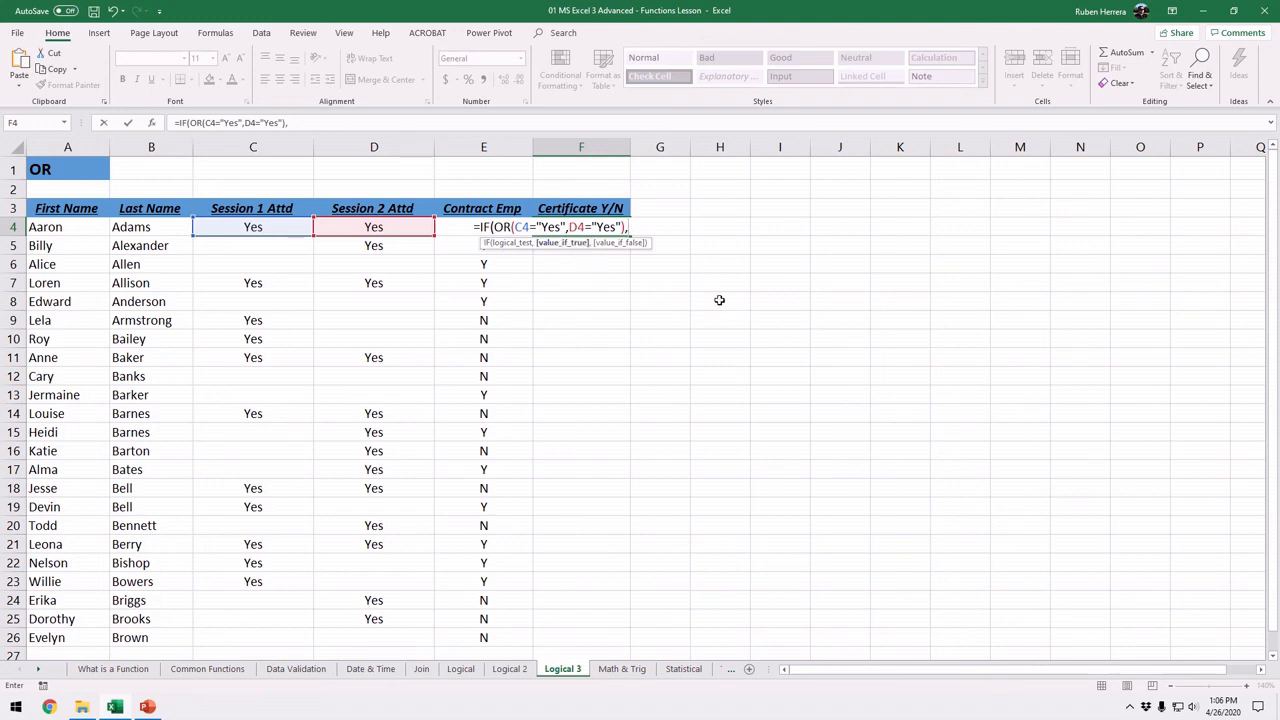
{"action": "type", "text": "\"Yes\","}
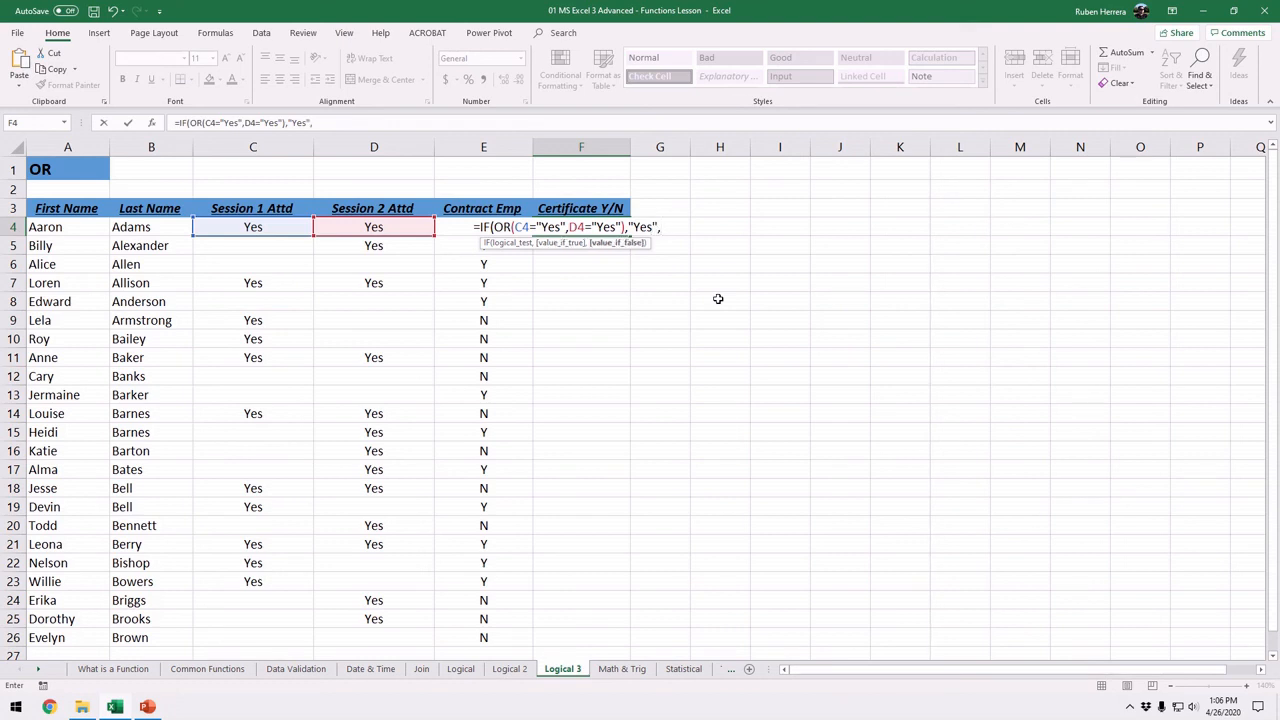
{"action": "type", "text": "\"See"}
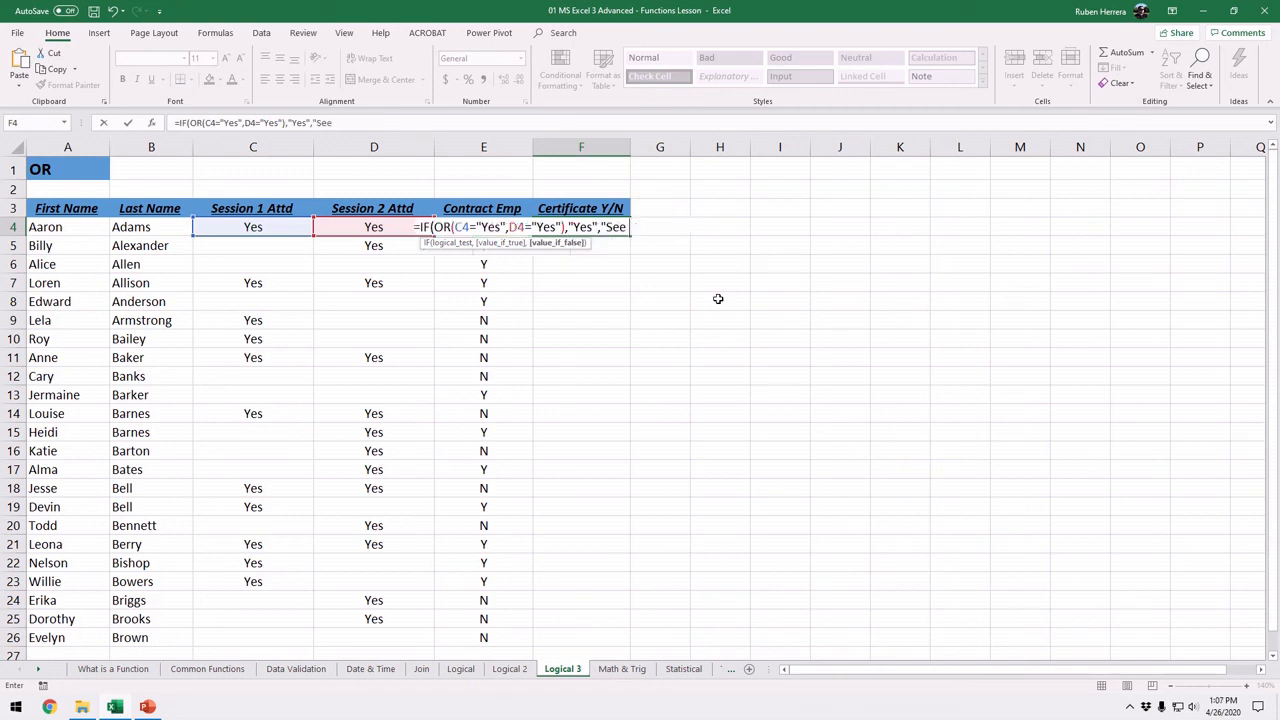
{"action": "type", "text": " Mgr.\")"}
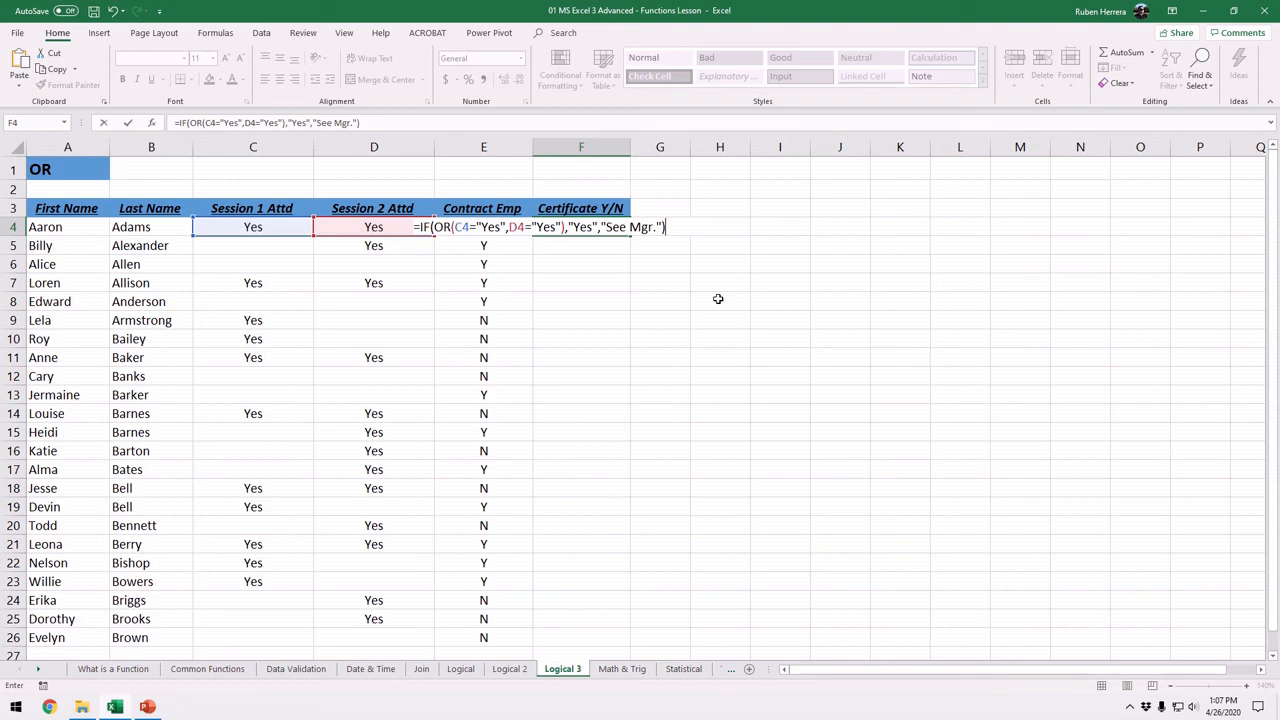
{"action": "key", "text": "Return"}
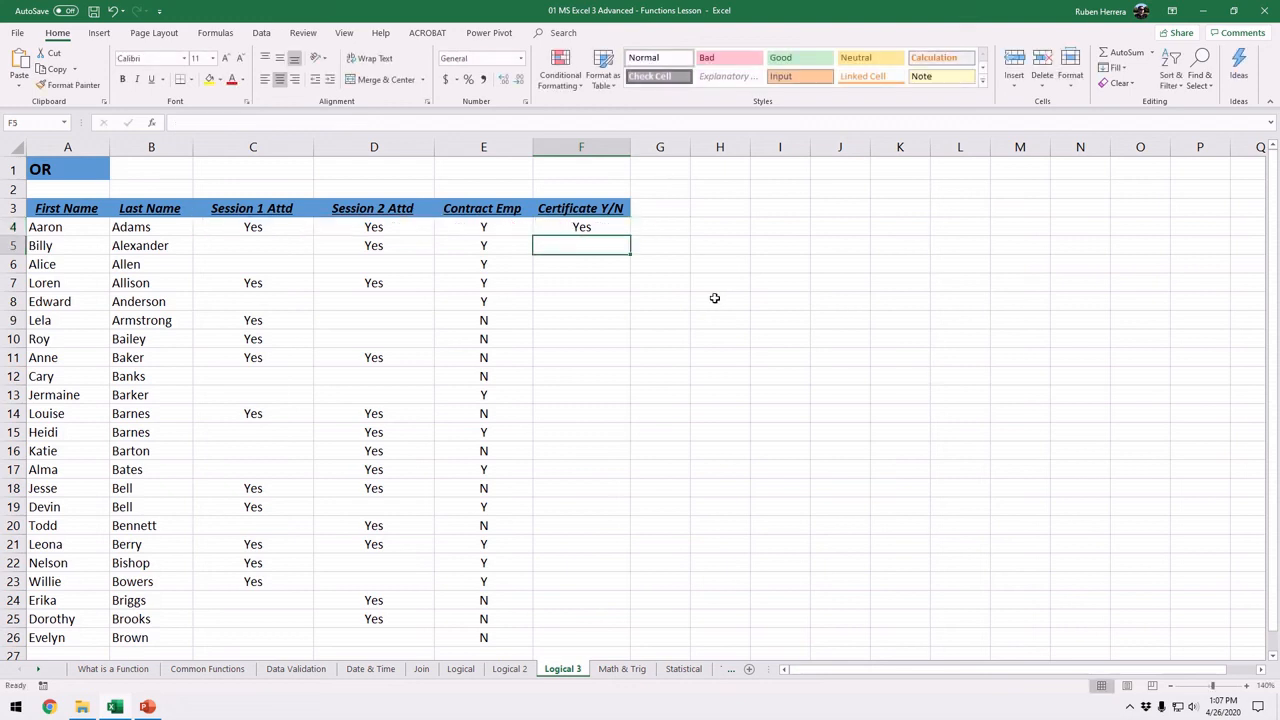
- Fill the F4 formula down the Certificate Y/N column through row 26
{"action": "left_click", "coordinate": [610, 230]}
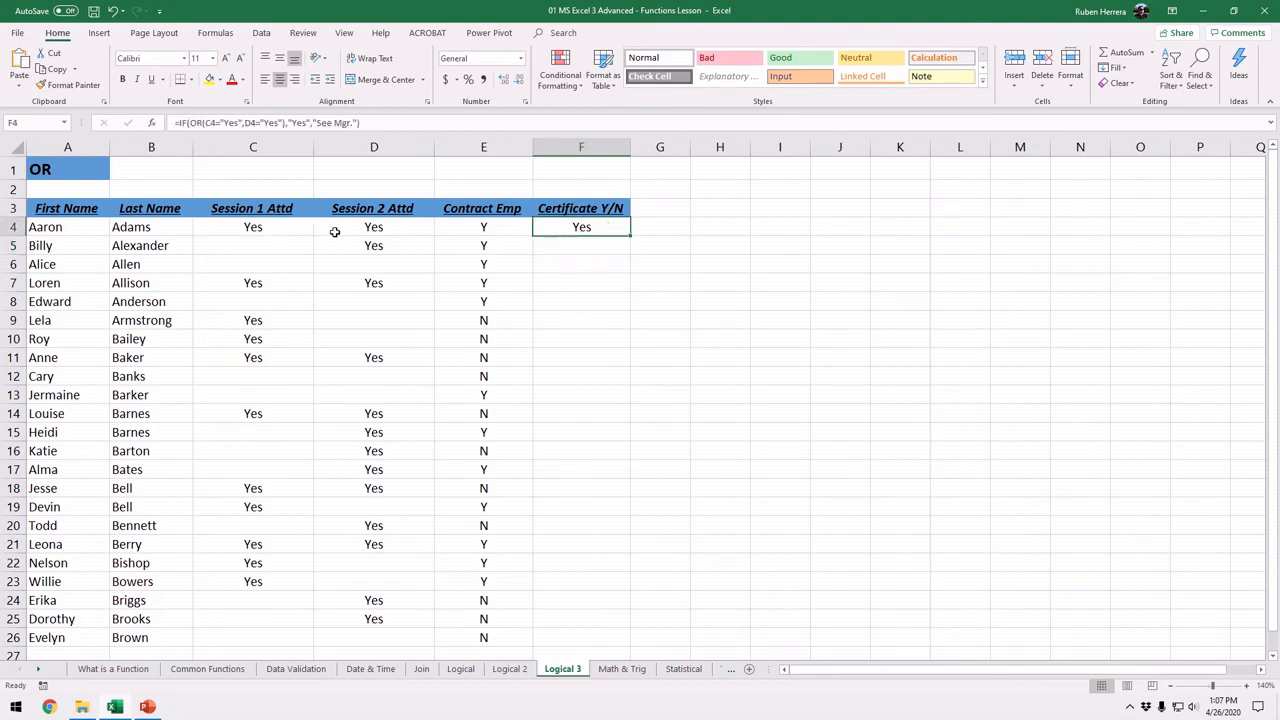
{"action": "double_click", "coordinate": [630, 236]}
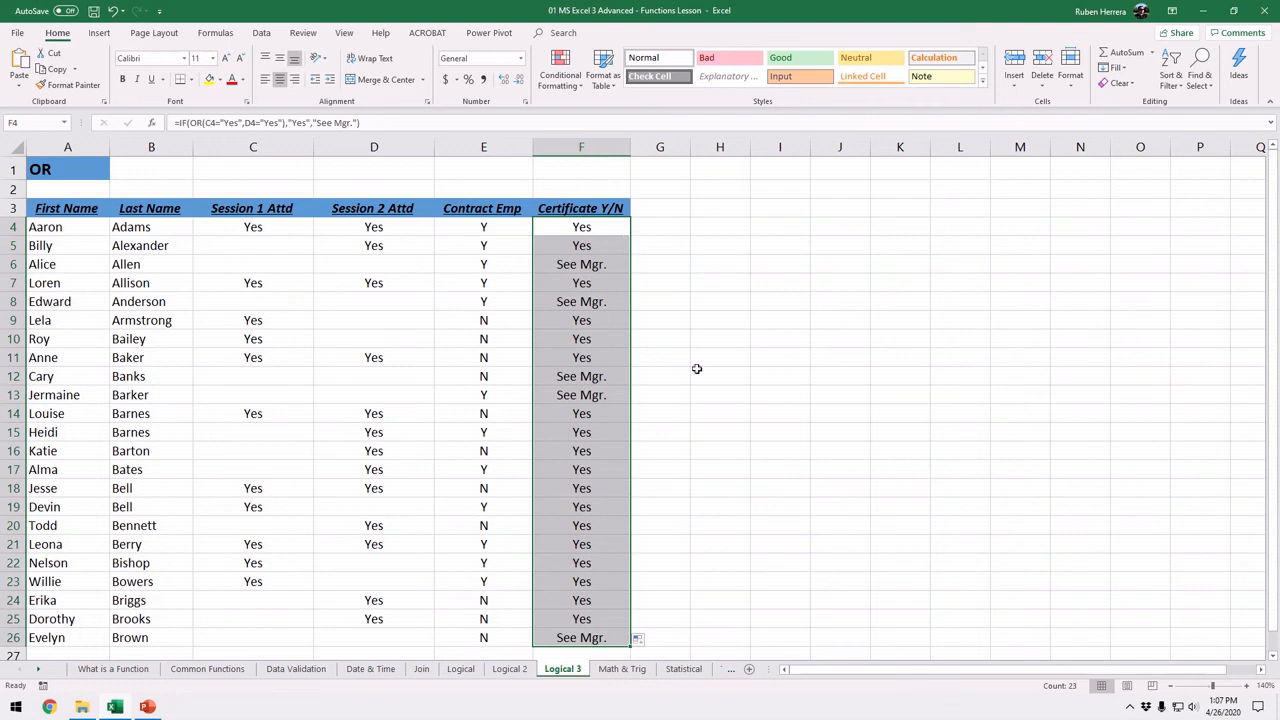
{"action": "left_click", "coordinate": [688, 403]}
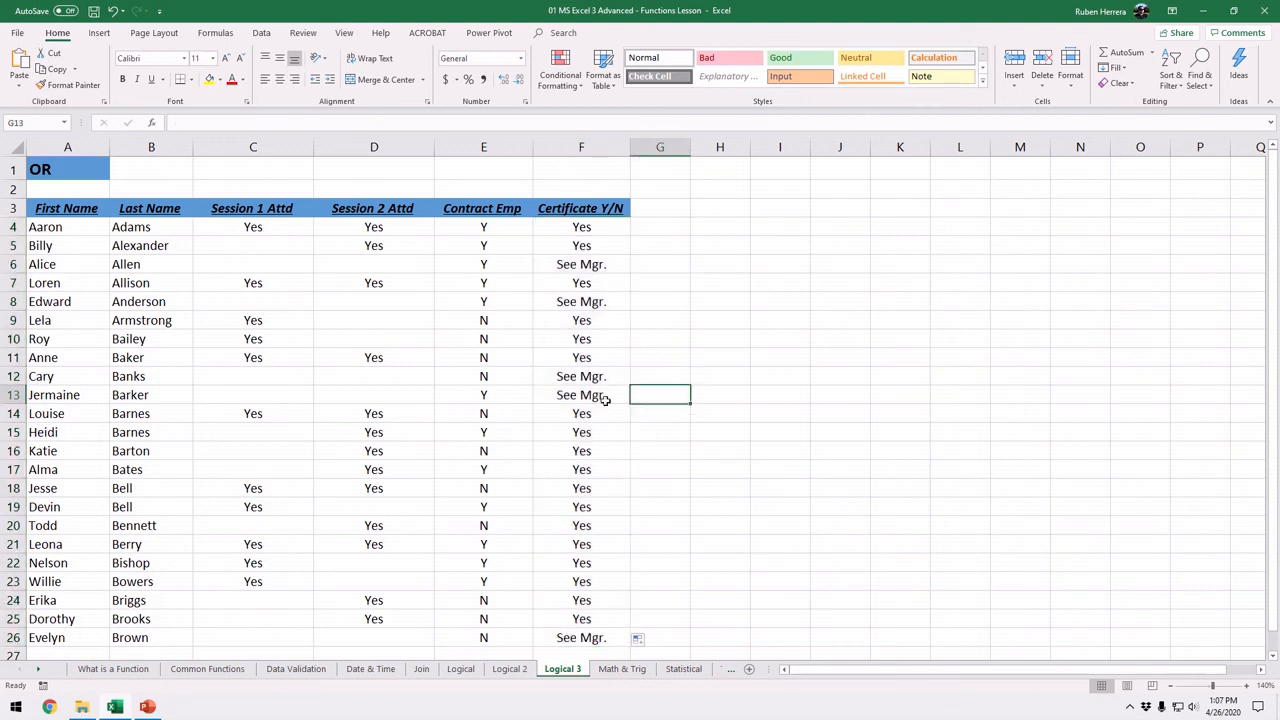